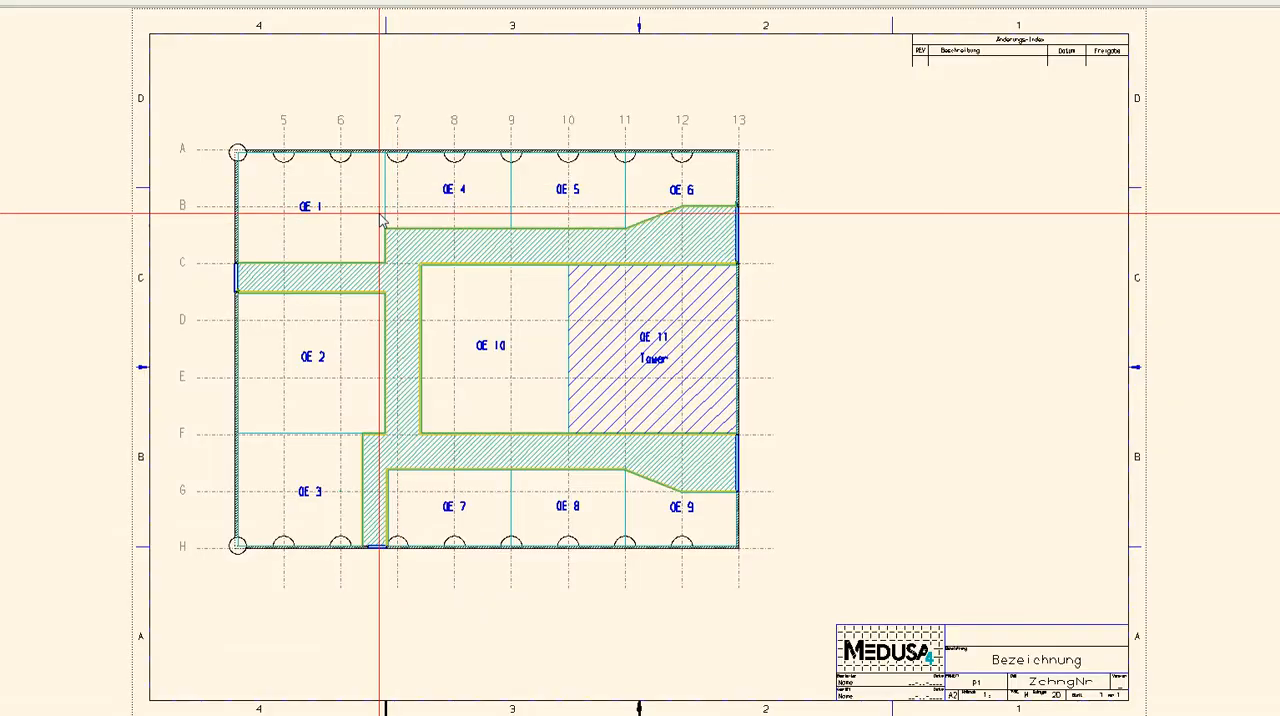
# Draw connected walls along the lower and right edges of area OE 1, from the left outer wall to the upper outer wall
pyautogui.scroll(3, 382, 222)
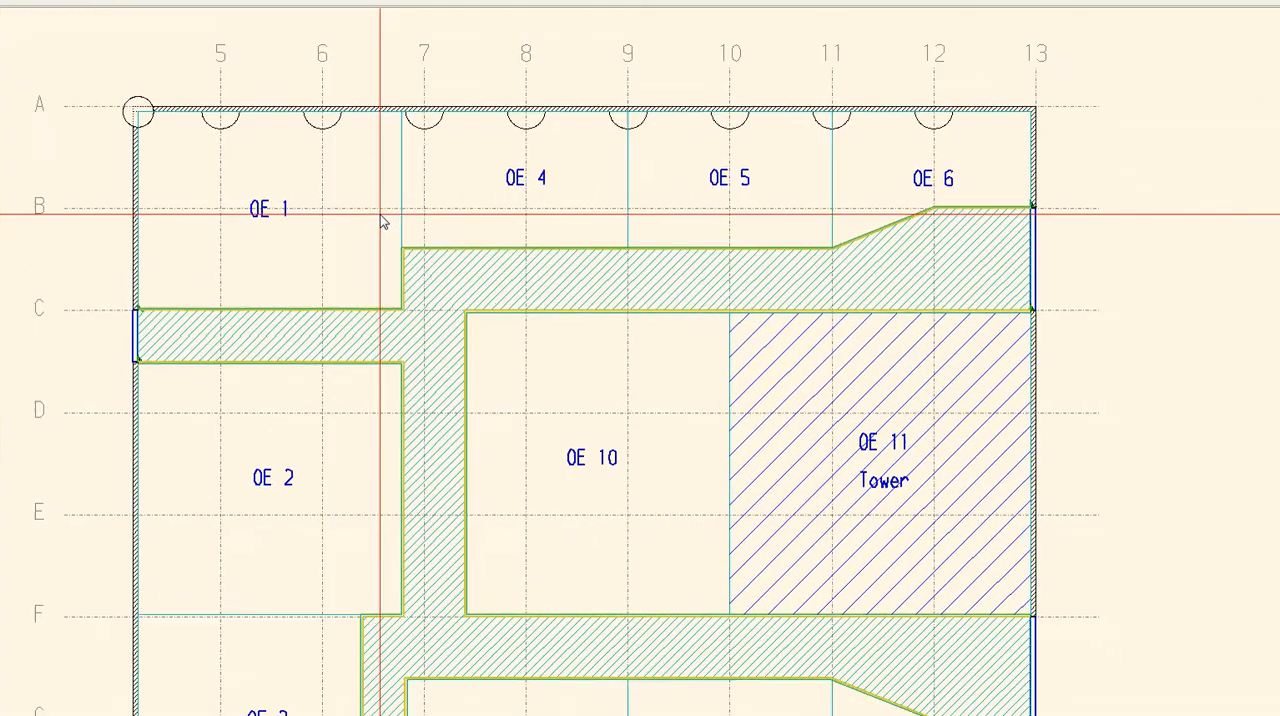
pyautogui.scroll(2, 380, 214)
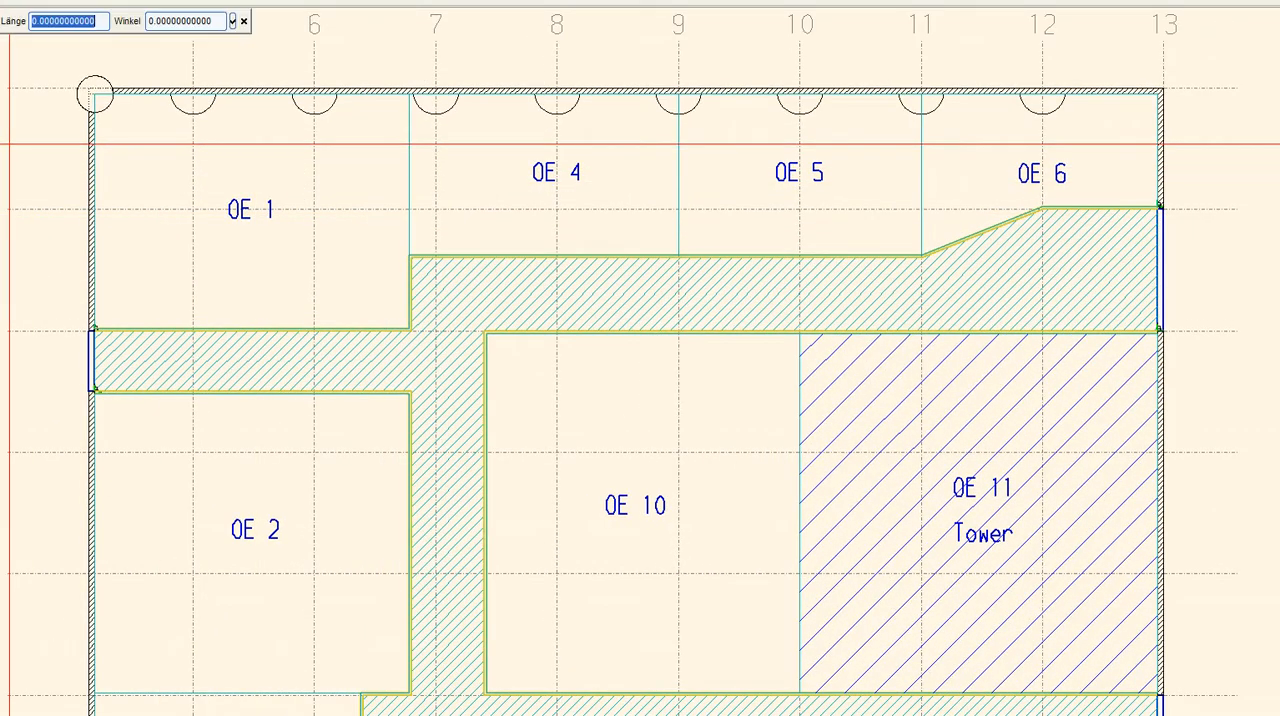
pyautogui.rightClick(117, 325)
pyautogui.click(137, 328)
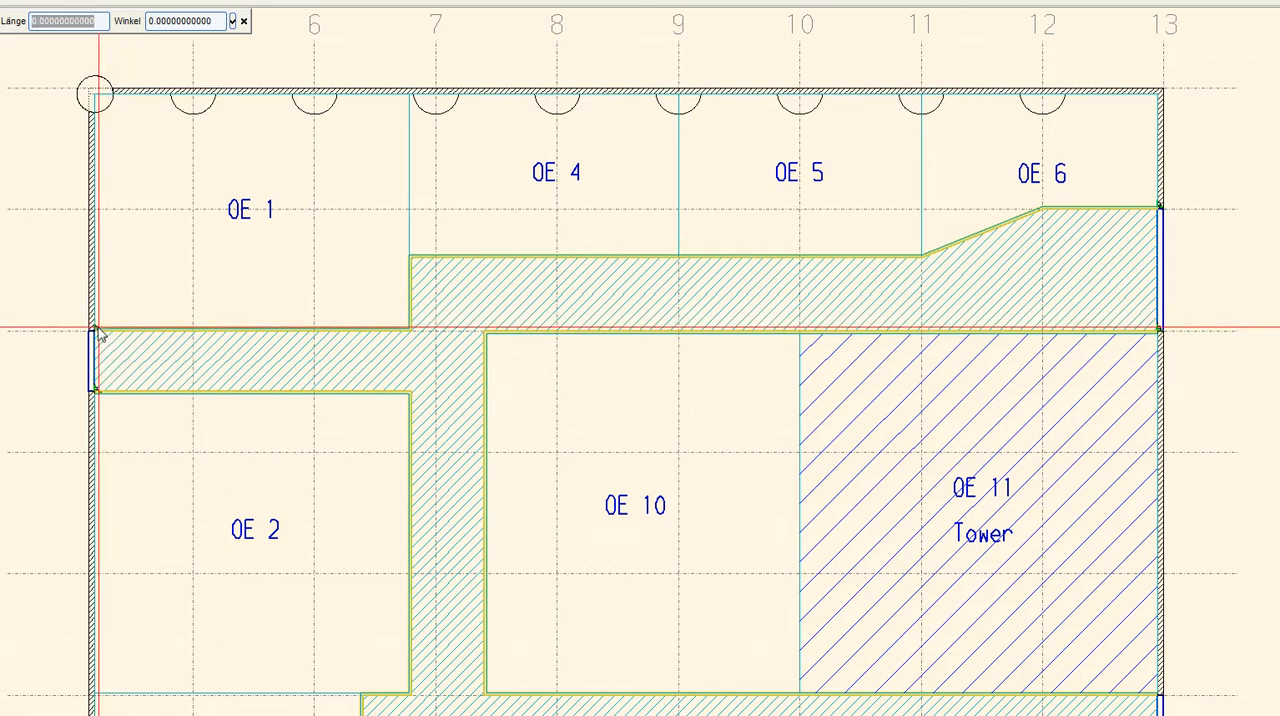
pyautogui.rightClick(226, 328)
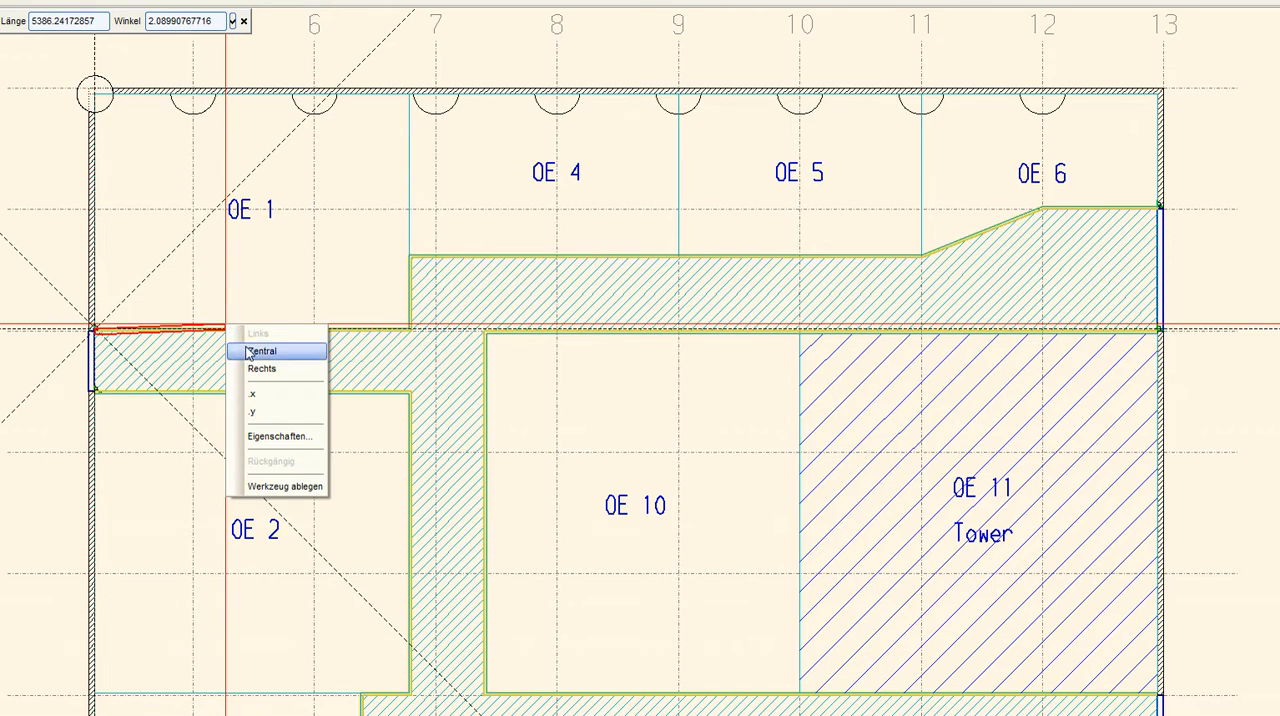
pyautogui.click(252, 352)
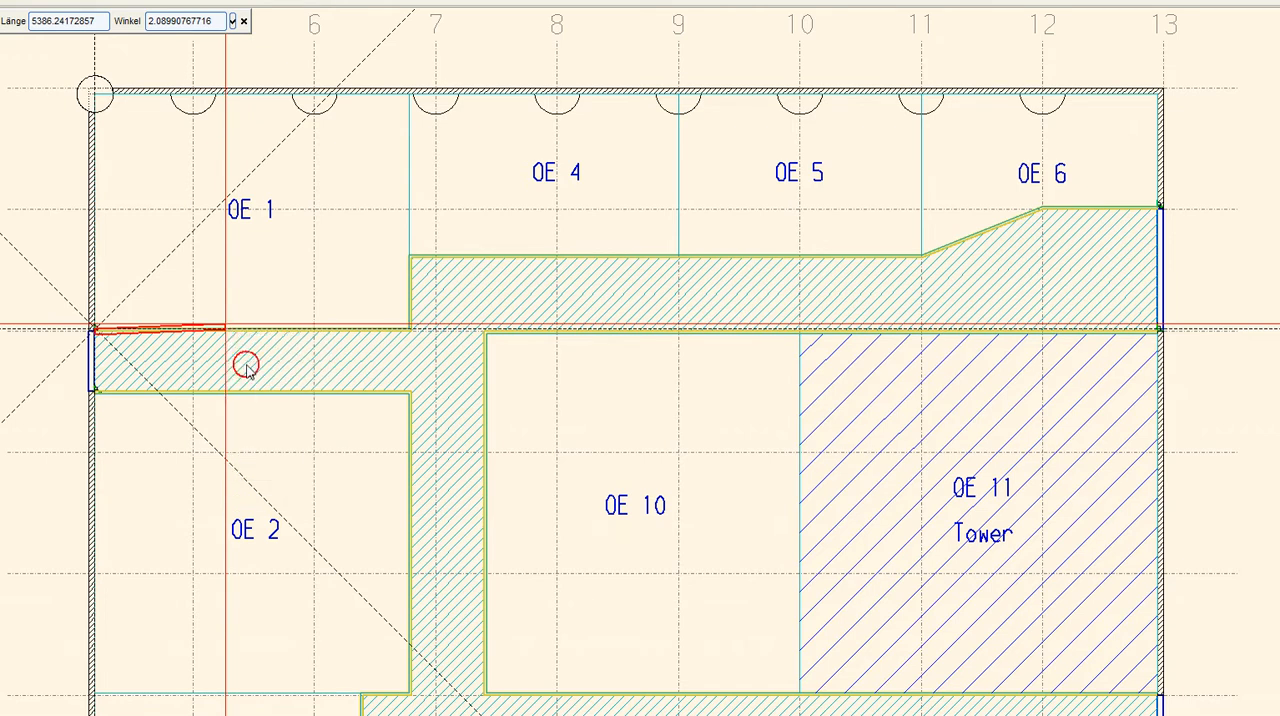
pyautogui.click(409, 328)
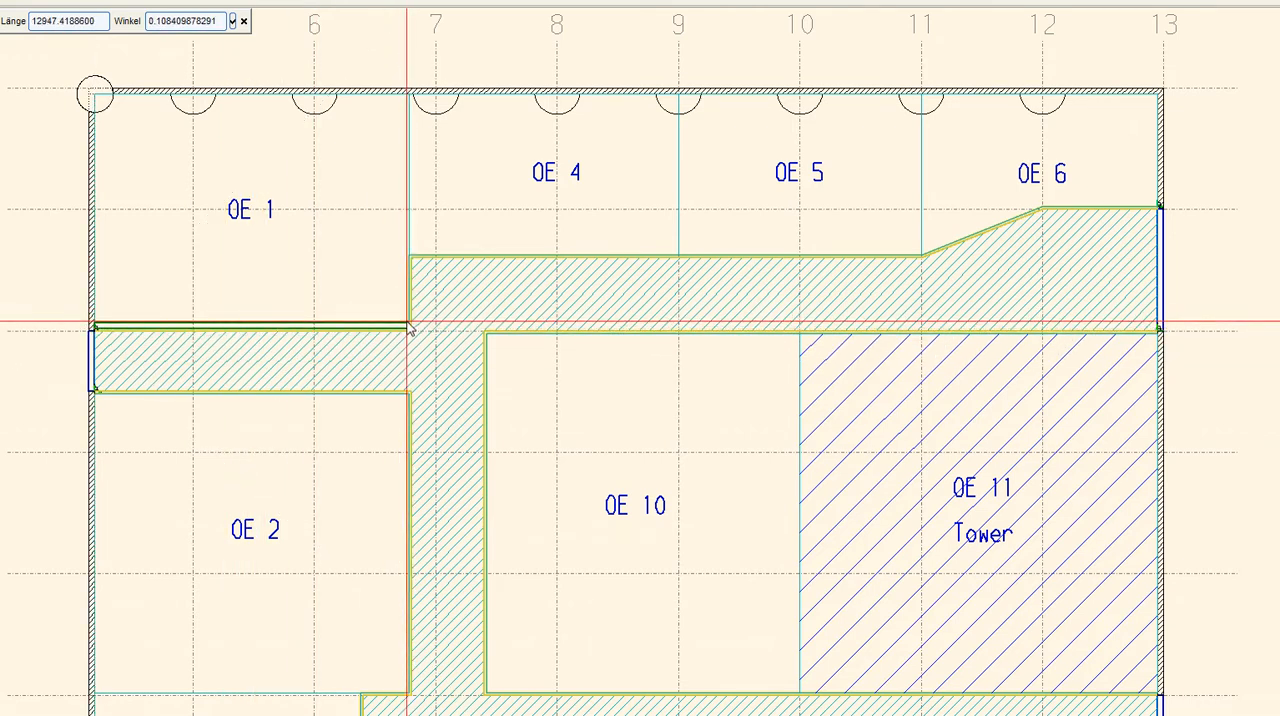
pyautogui.click(410, 96)
pyautogui.click(36, 190)
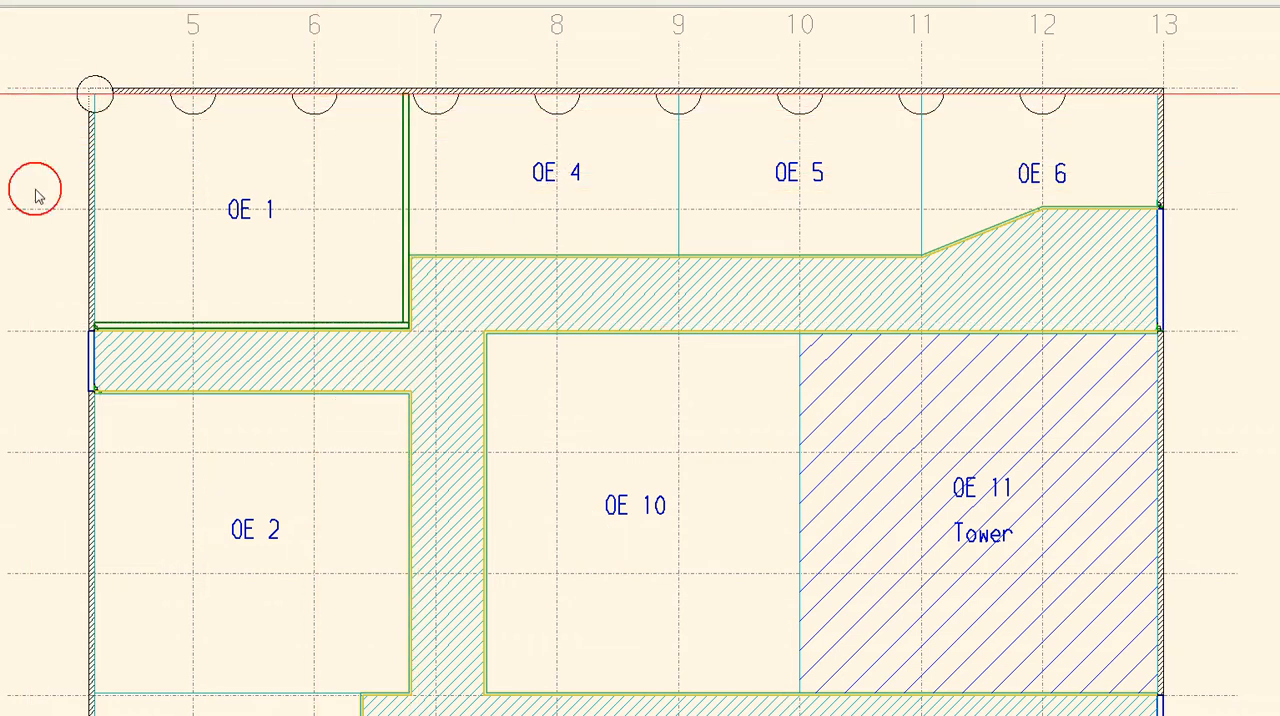
# Select the two new walls enclosing area OE 1
pyautogui.click(263, 320)
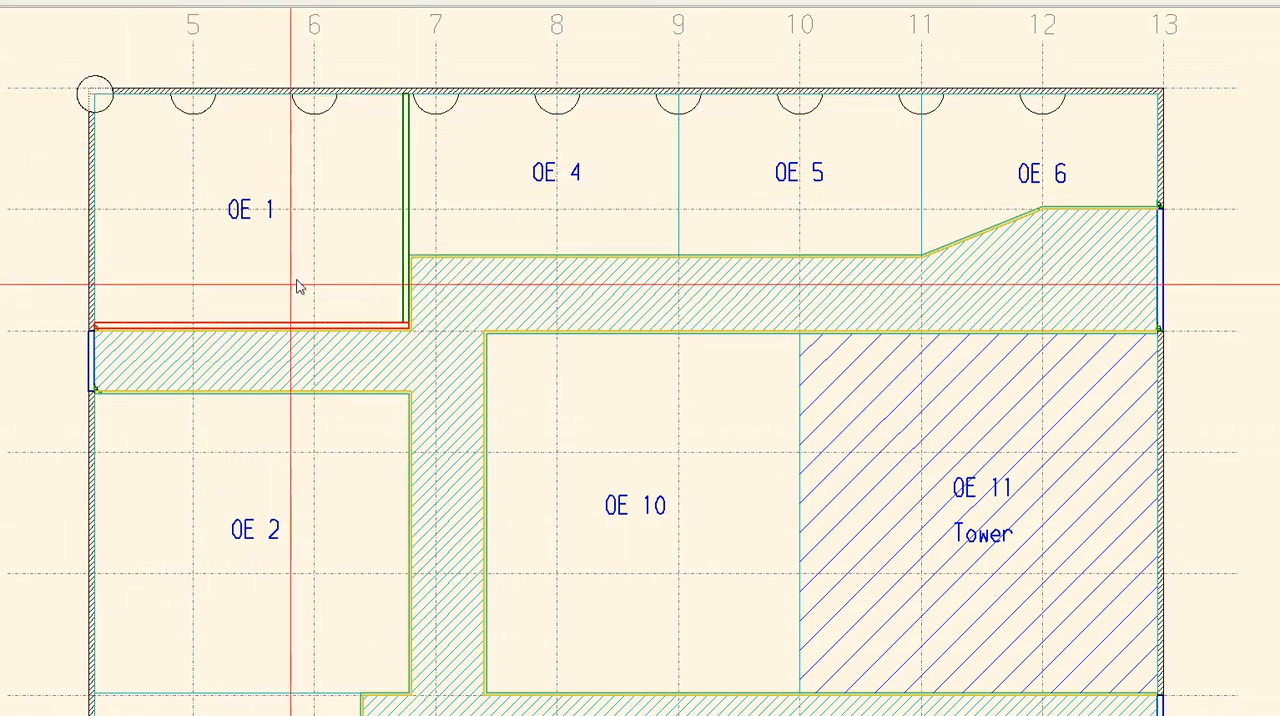
pyautogui.click(404, 236)
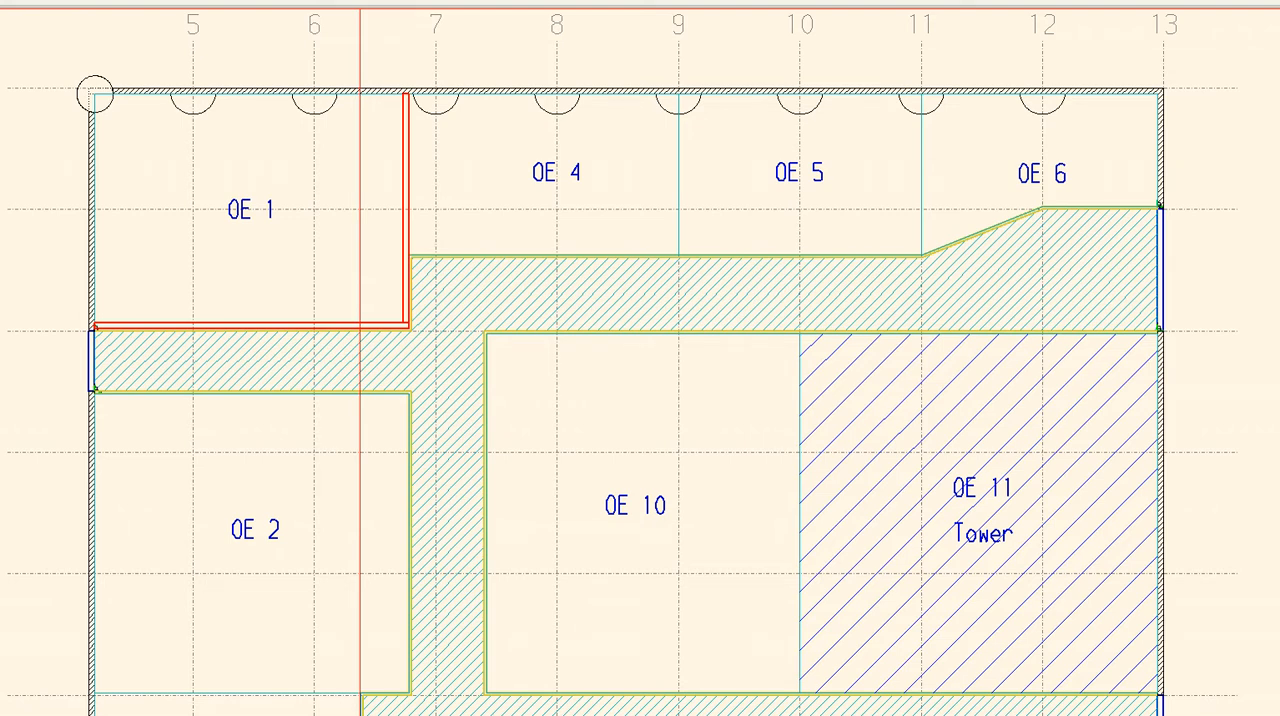
pyautogui.click(243, 221)
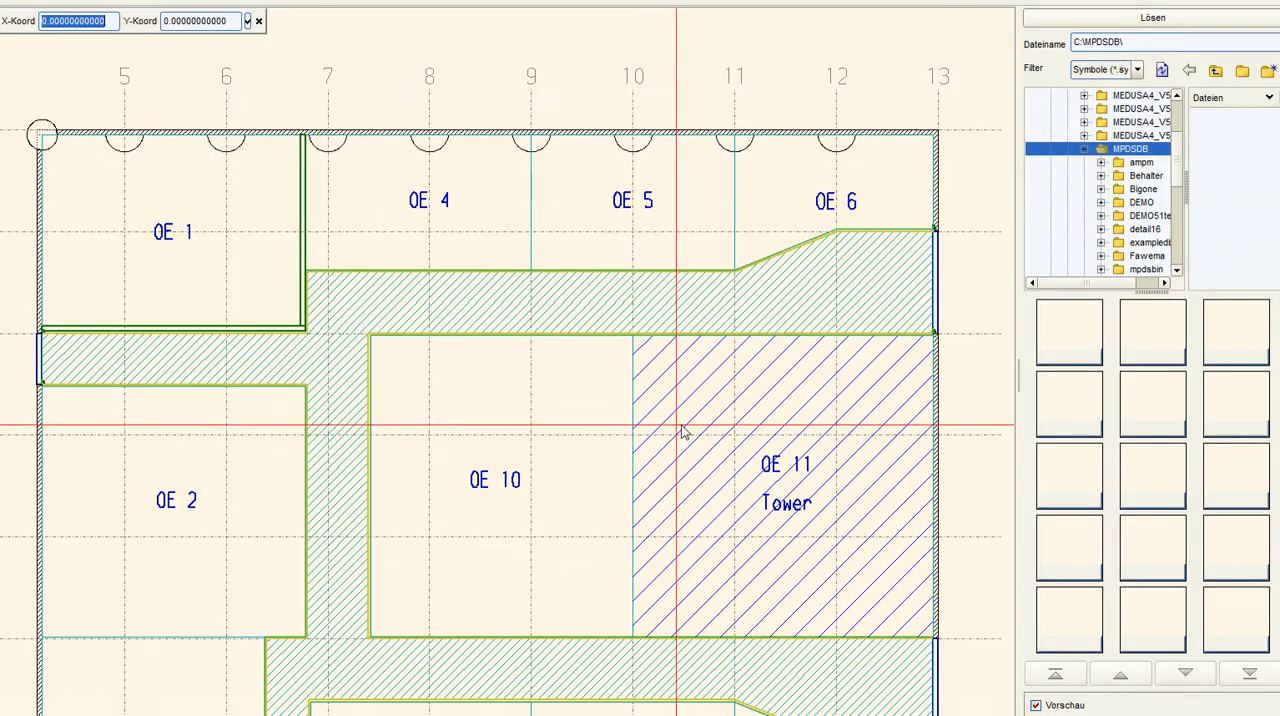
# Open the DEMO\Symbols library folder and place two Machine_01.sym symbols side by side in area OE 4
pyautogui.click(1101, 203)
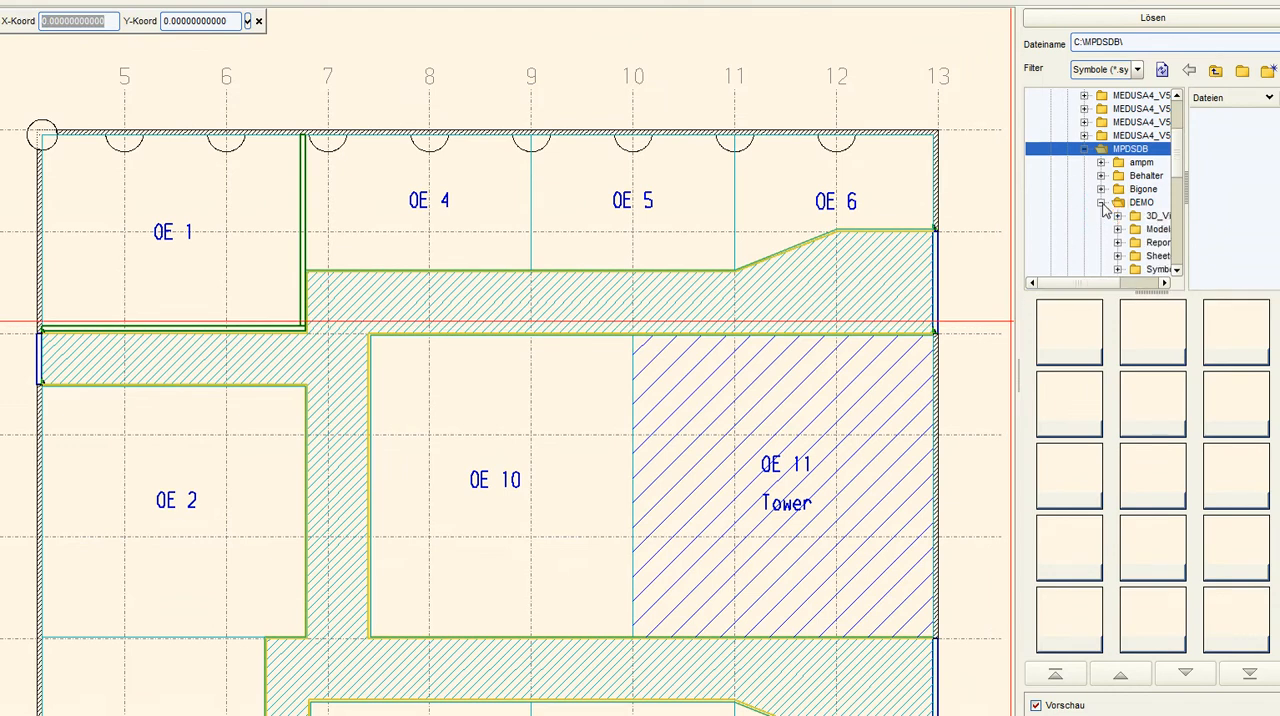
pyautogui.moveTo(1107, 283); pyautogui.dragTo(1129, 285)
pyautogui.click(1107, 270)
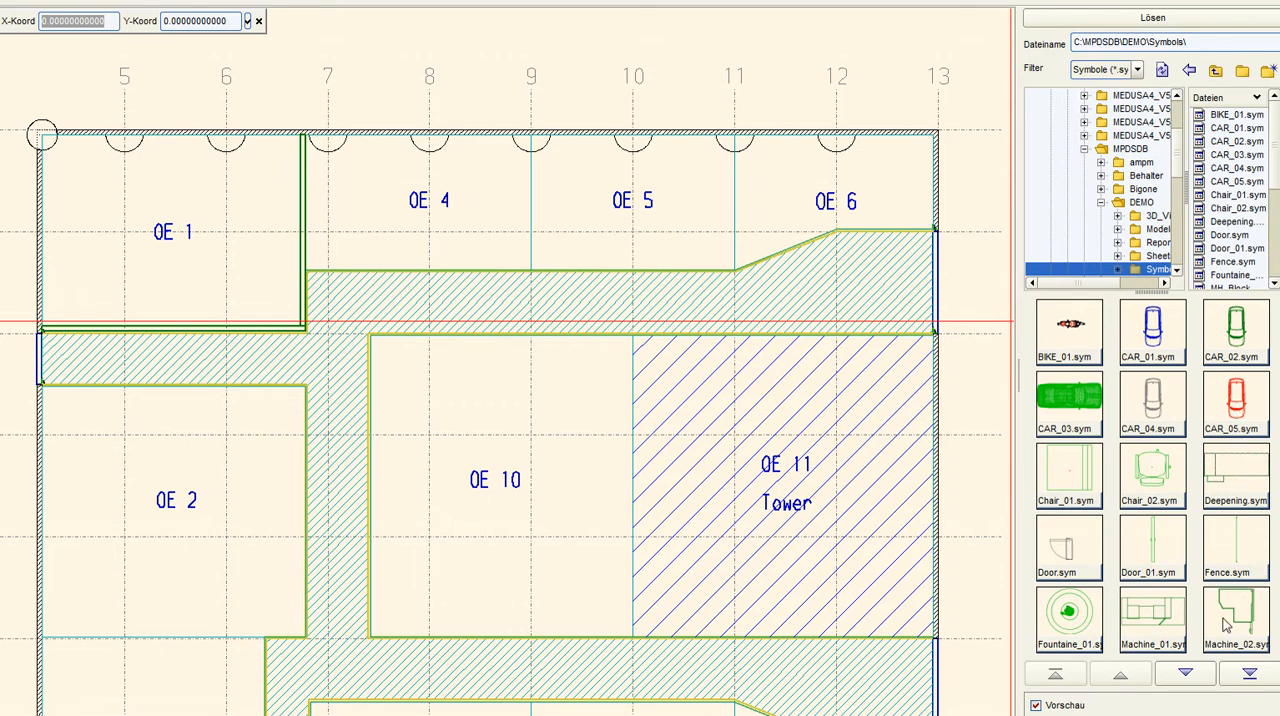
pyautogui.click(1152, 622)
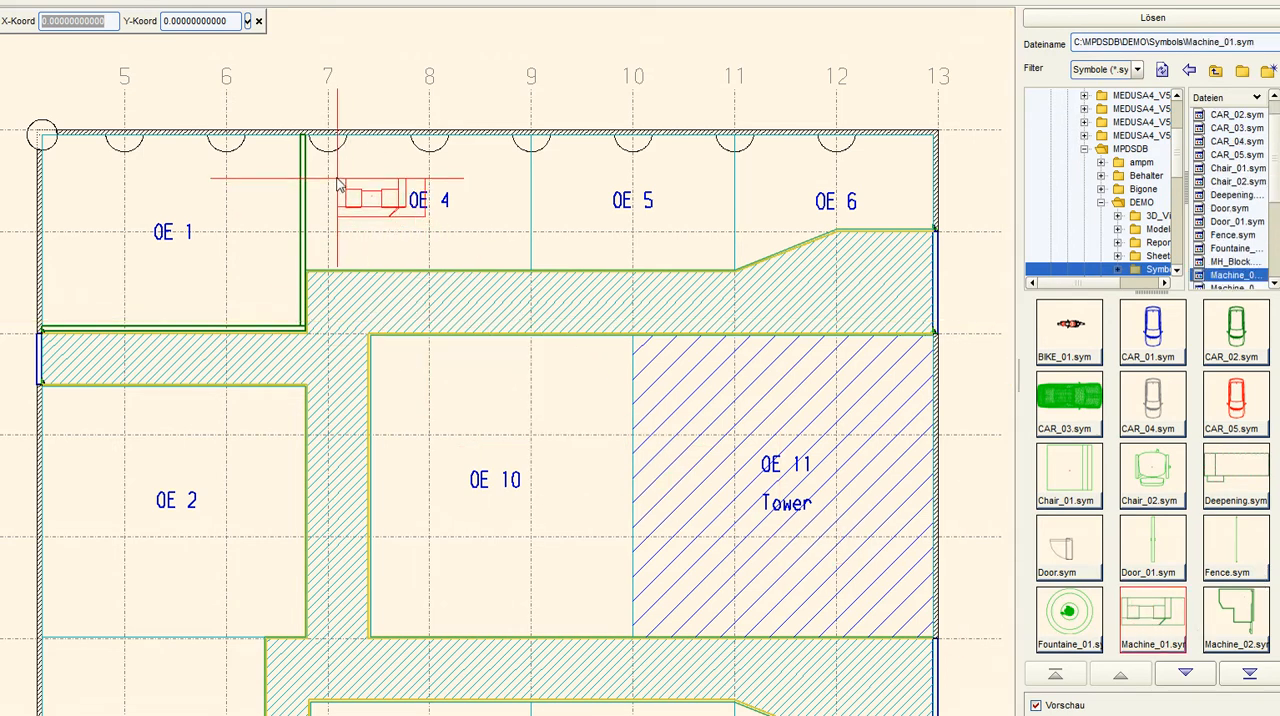
pyautogui.click(331, 172)
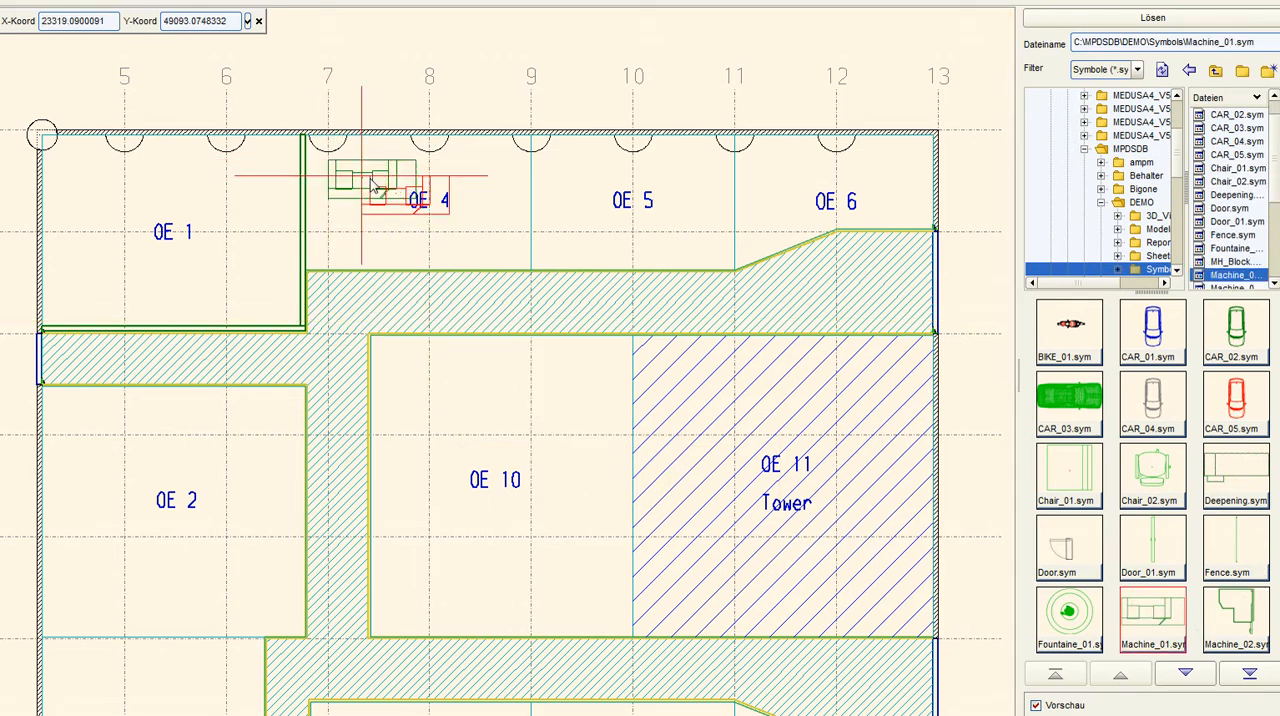
pyautogui.click(420, 170)
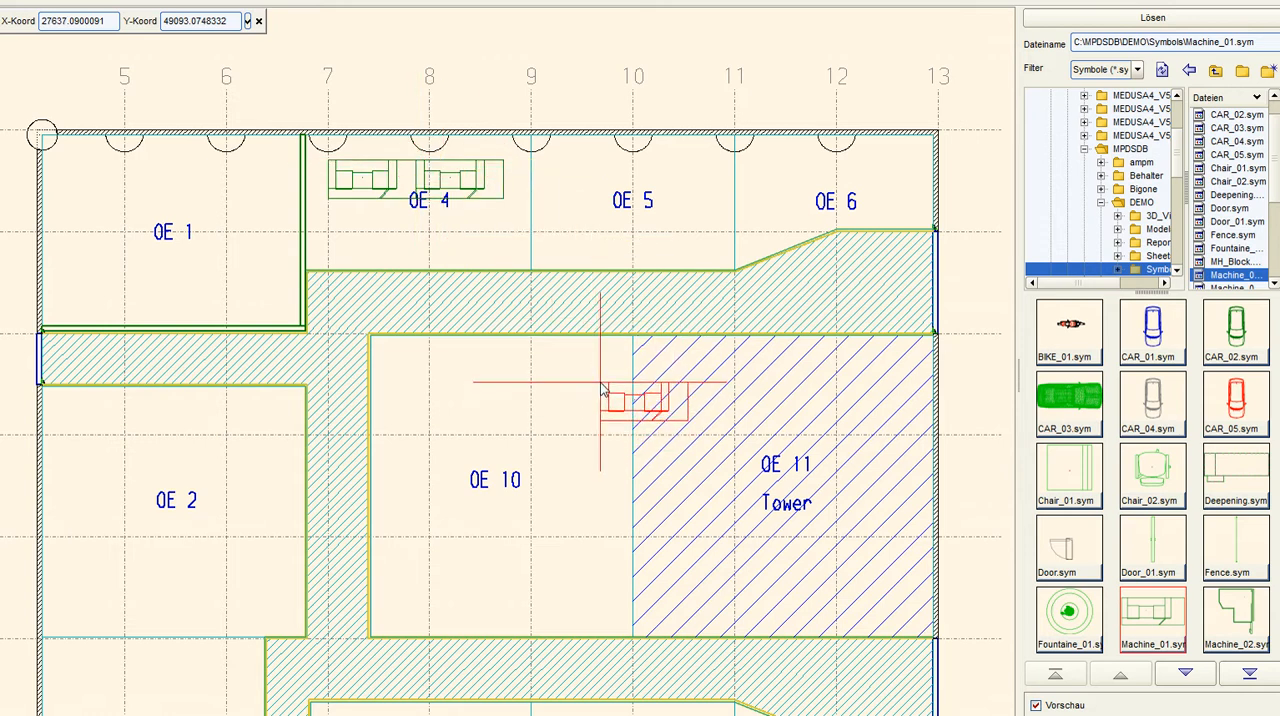
# Place Machine_02.sym, rotated 90 degrees, against the left outer wall in area OE 2
pyautogui.click(1240, 618)
pyautogui.rightClick(79, 422)
pyautogui.click(90, 428)
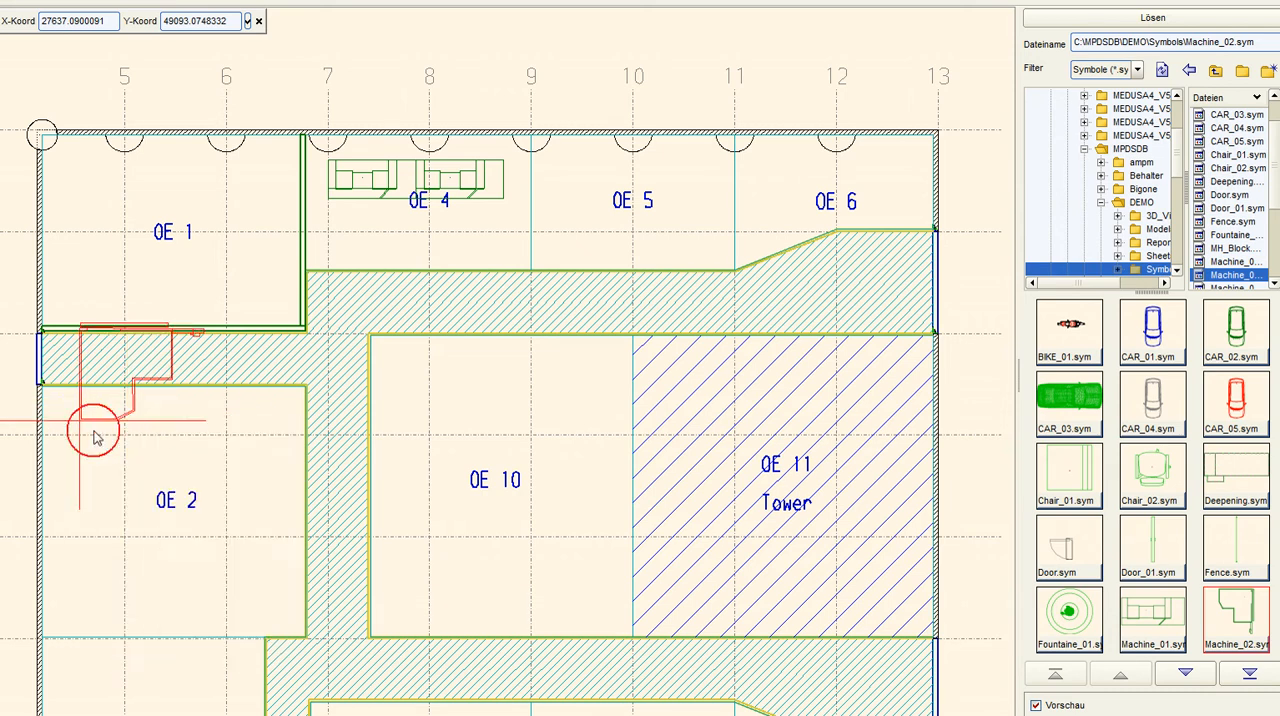
pyautogui.click(49, 536)
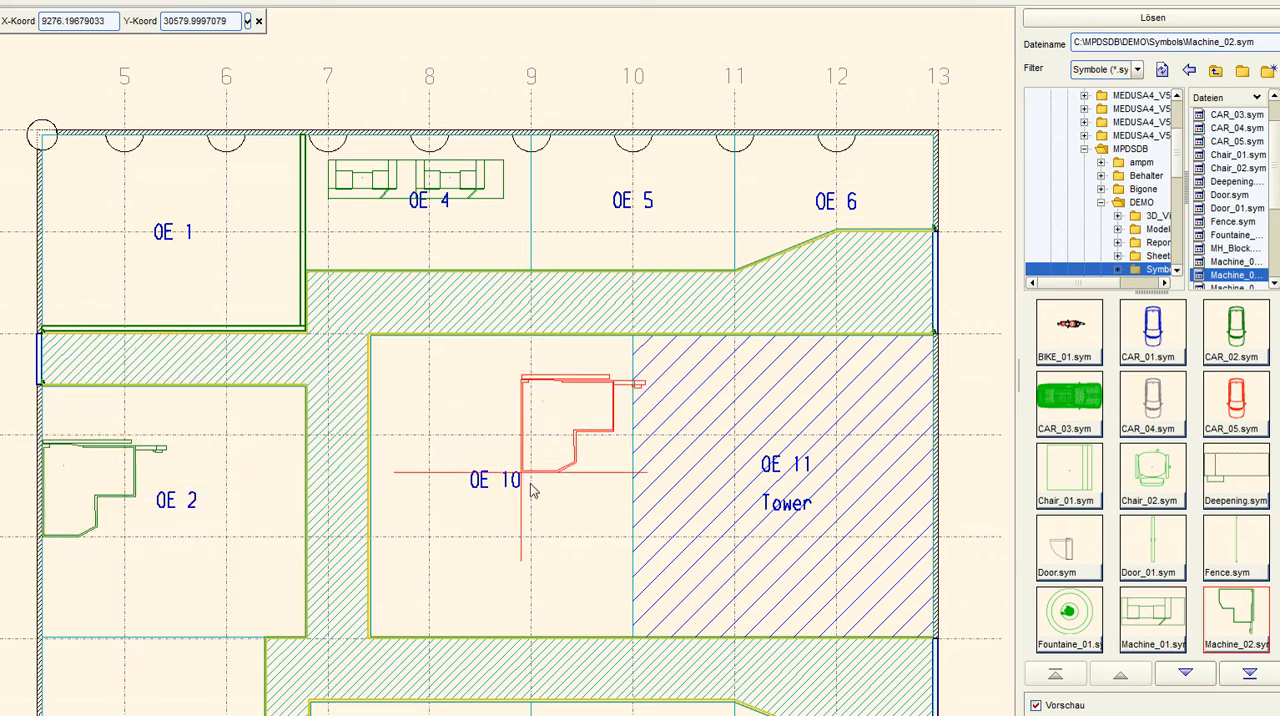
# Place Machine_03.sym, rotated 90 degrees, in the left part of area OE 10, and Roboter_01.sym in area OE 5
pyautogui.rightClick(545, 478)
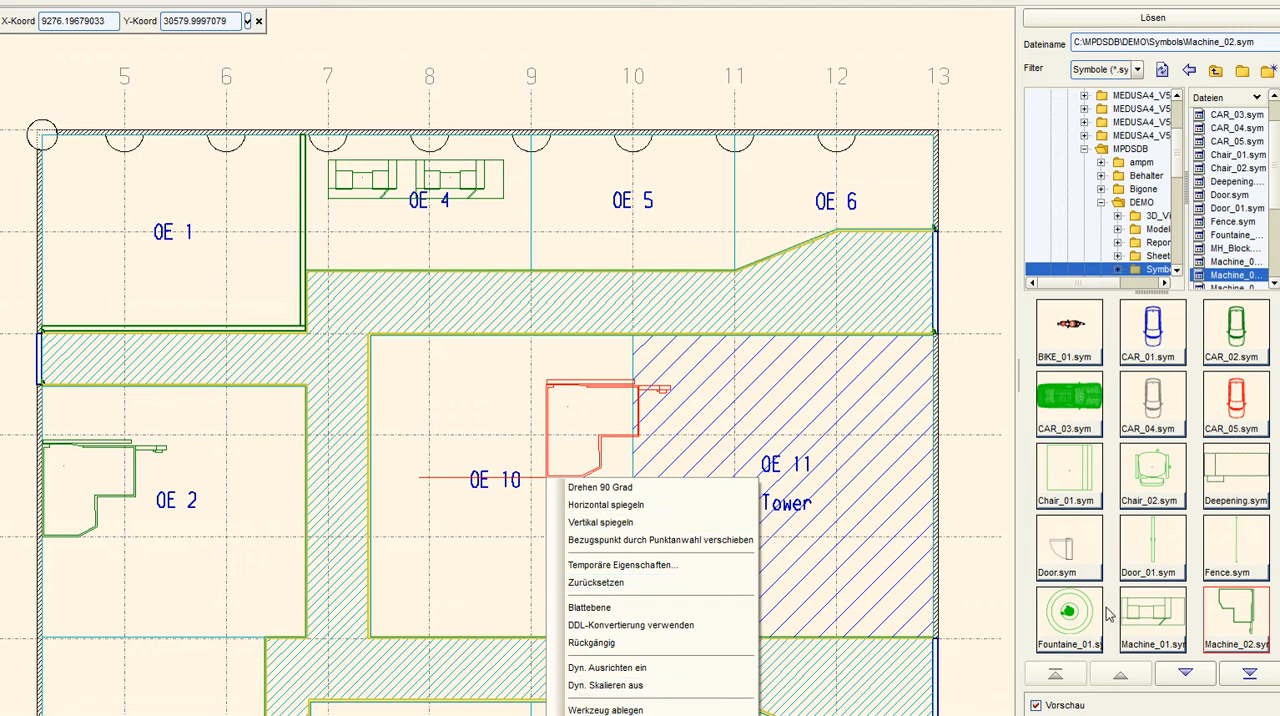
pyautogui.click(1200, 678)
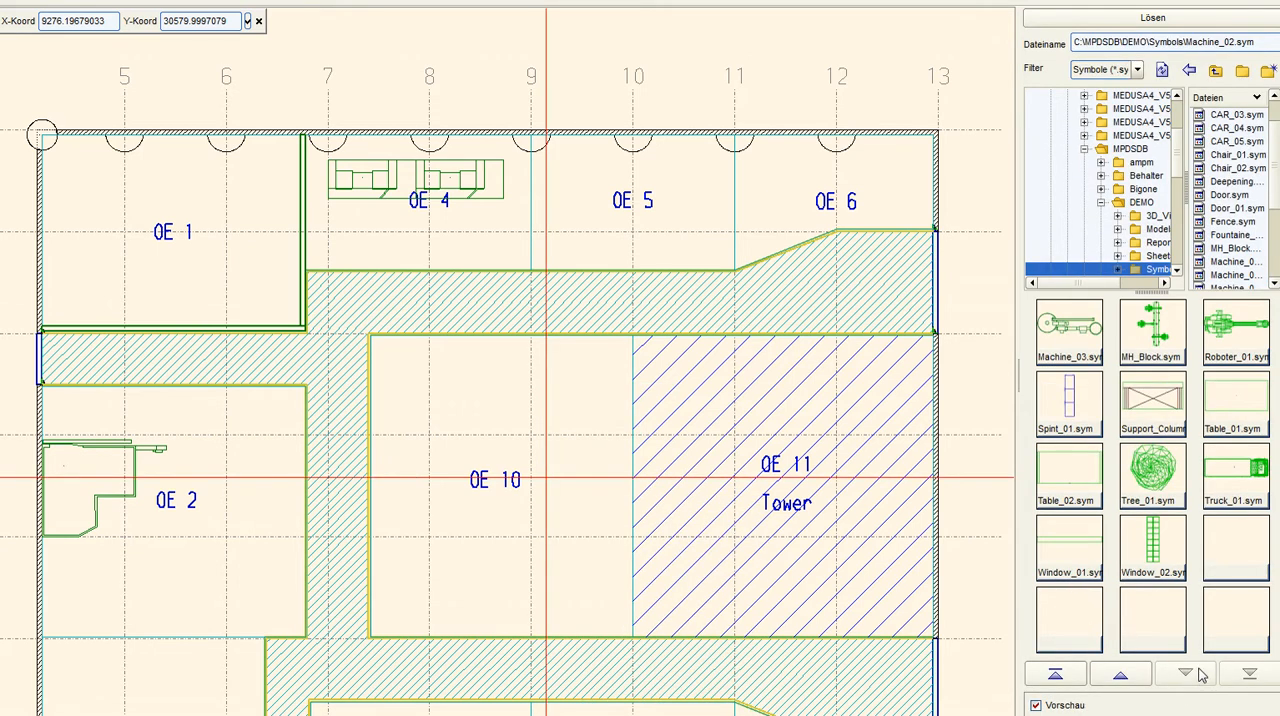
pyautogui.click(1078, 344)
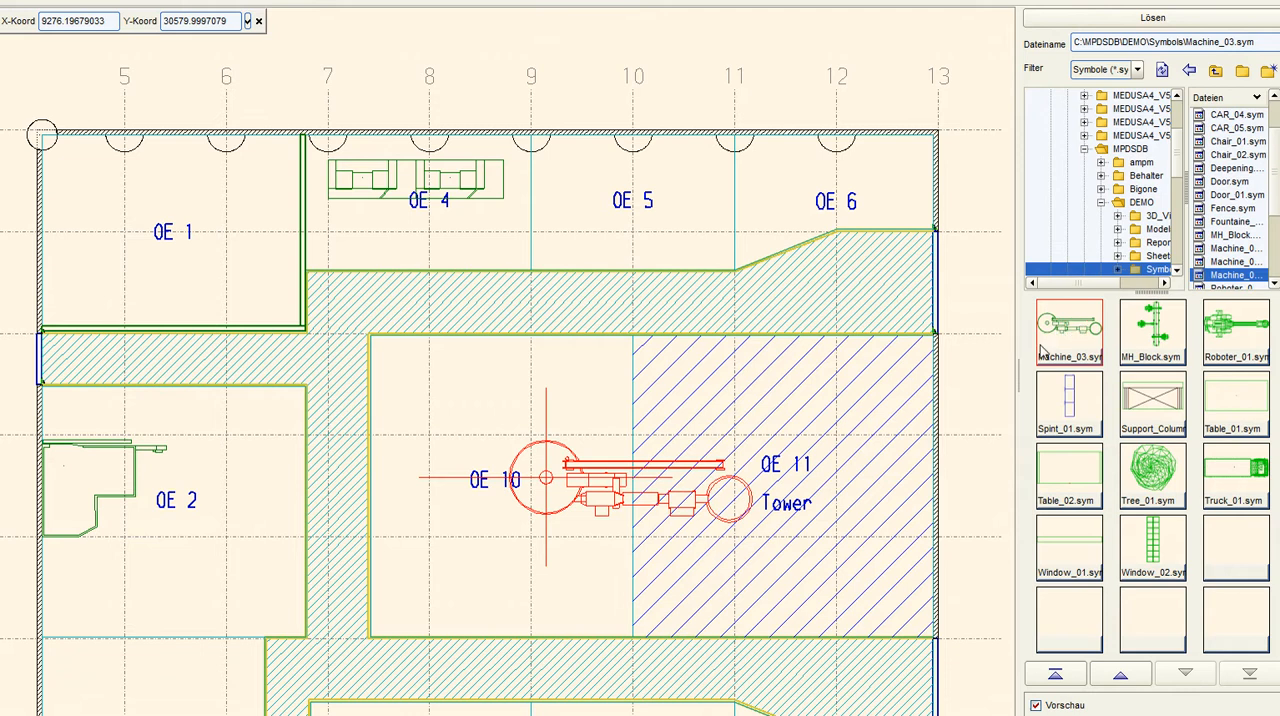
pyautogui.rightClick(420, 462)
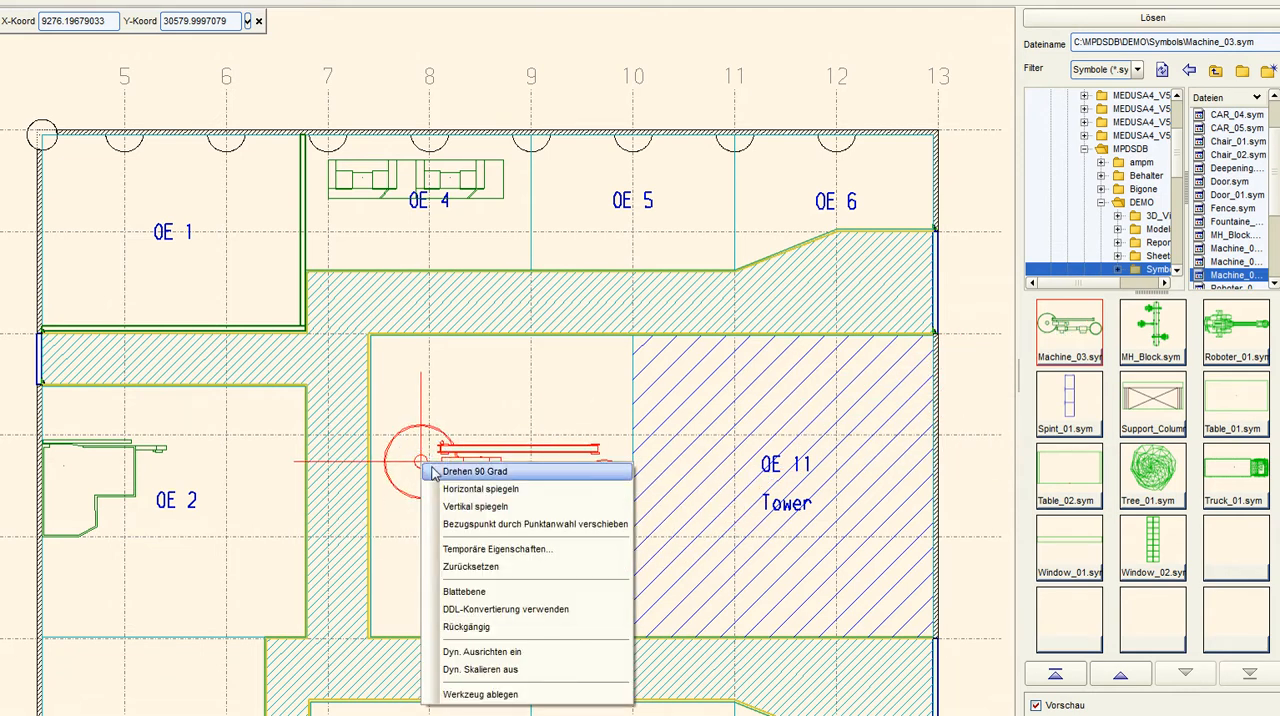
pyautogui.click(465, 471)
pyautogui.click(428, 596)
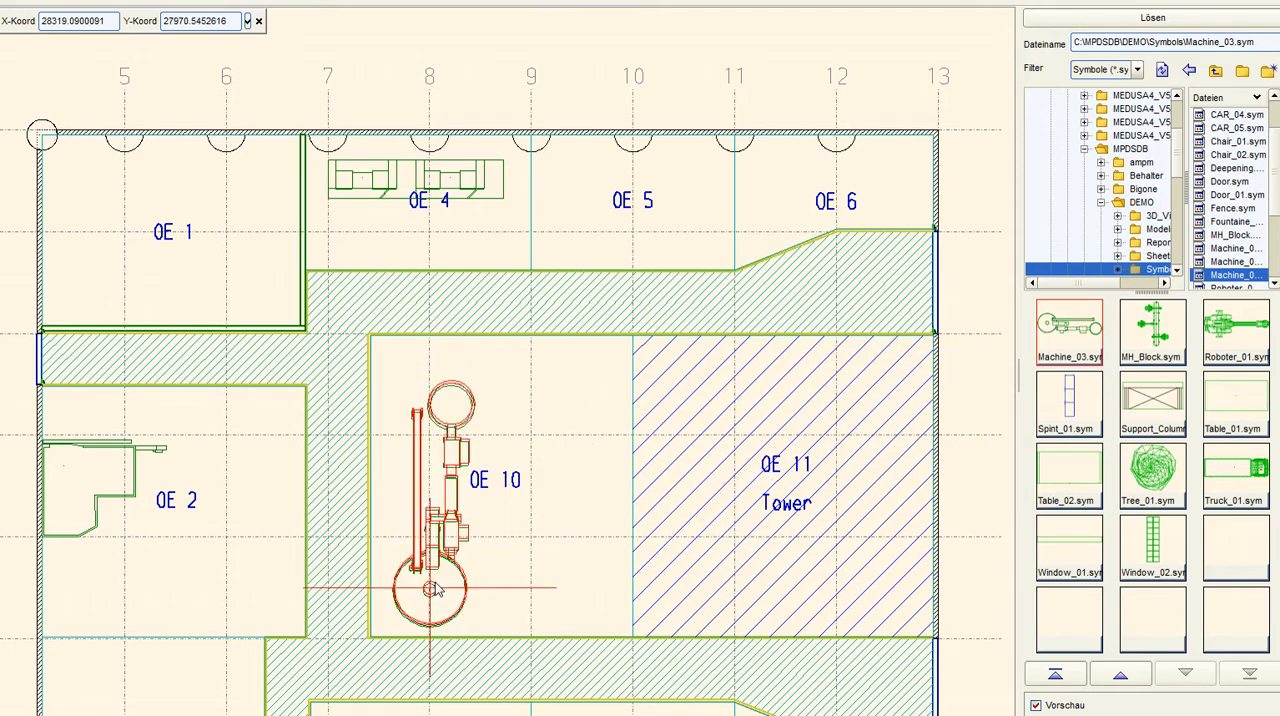
pyautogui.click(1228, 332)
pyautogui.click(561, 180)
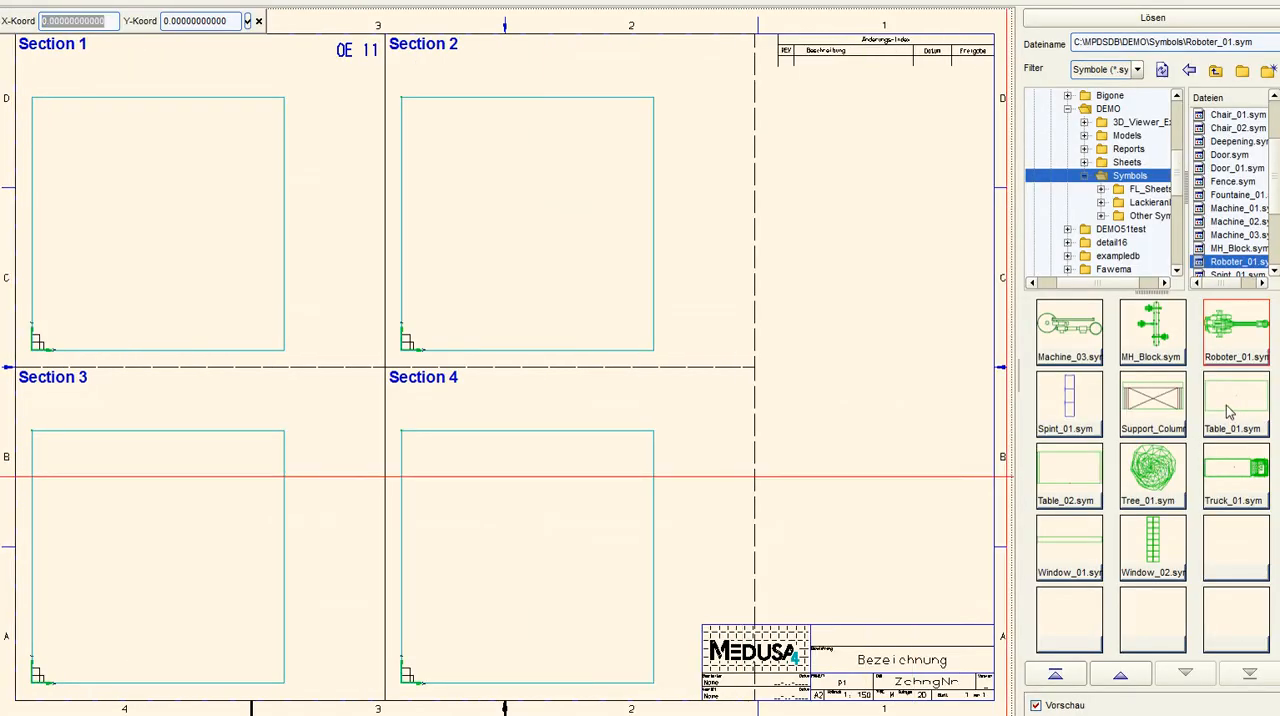
# Place two Machine_01.sym symbols side by side in the upper left of Section 1 on the OE 11 sheet
pyautogui.click(1127, 676)
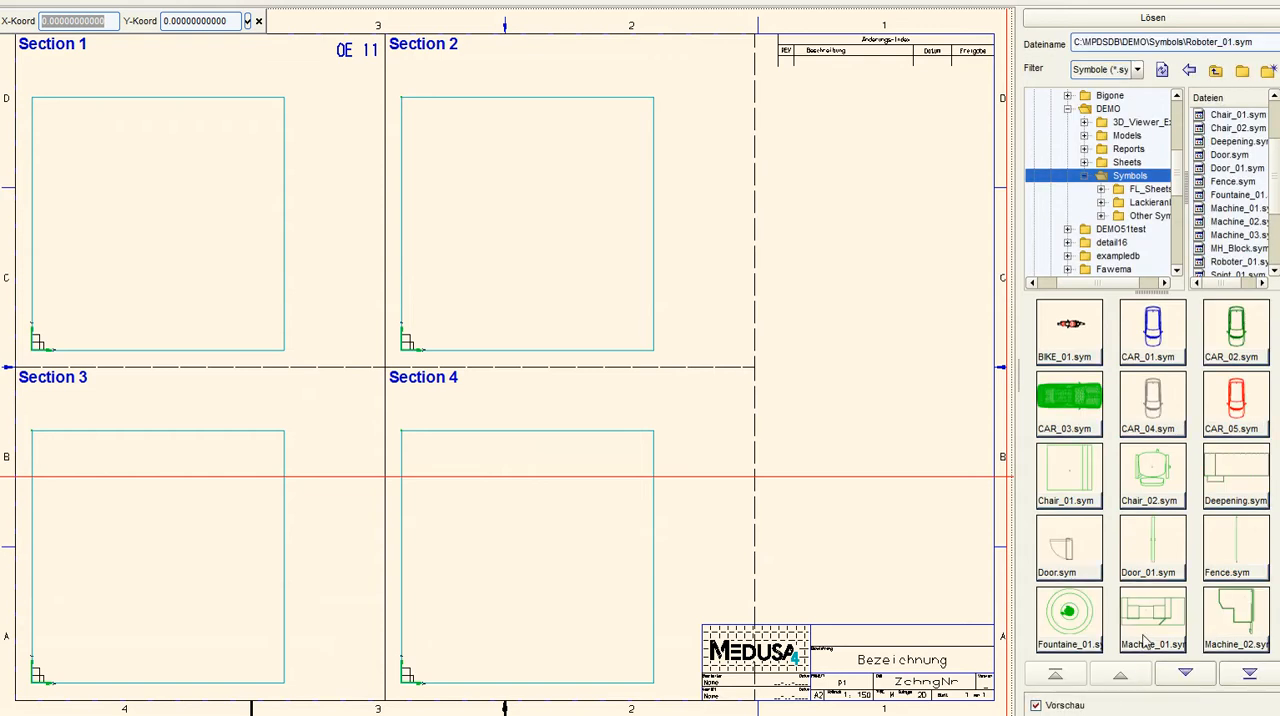
pyautogui.click(1152, 614)
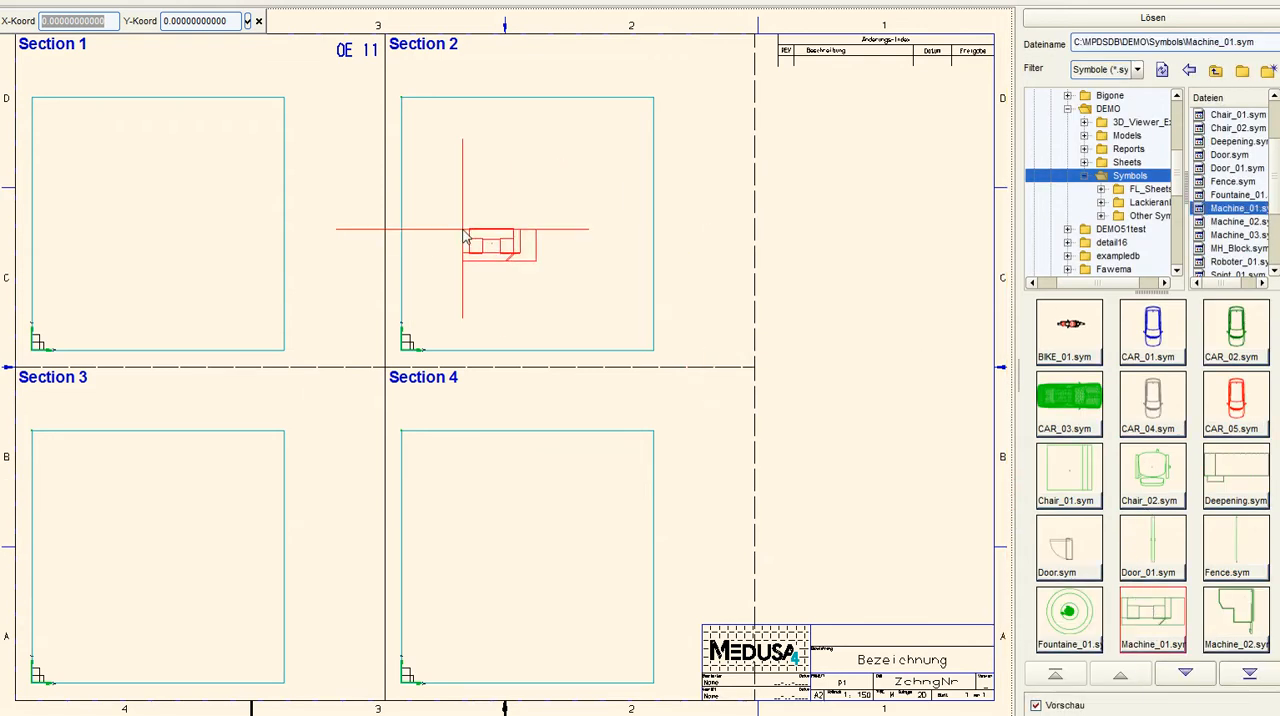
pyautogui.click(44, 115)
pyautogui.click(134, 115)
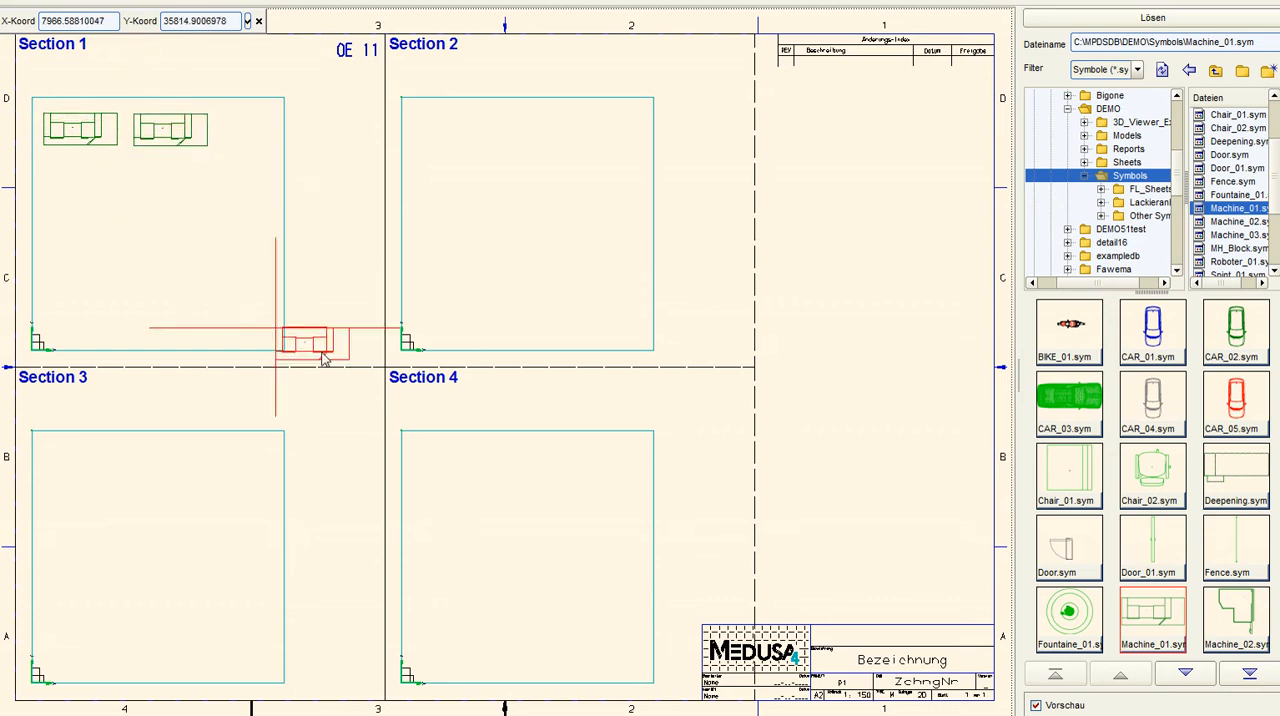
# Place Machine_02.sym in the upper left of Section 2 and another, rotated 90 degrees, in the lower left of Section 4
pyautogui.click(1237, 612)
pyautogui.click(416, 115)
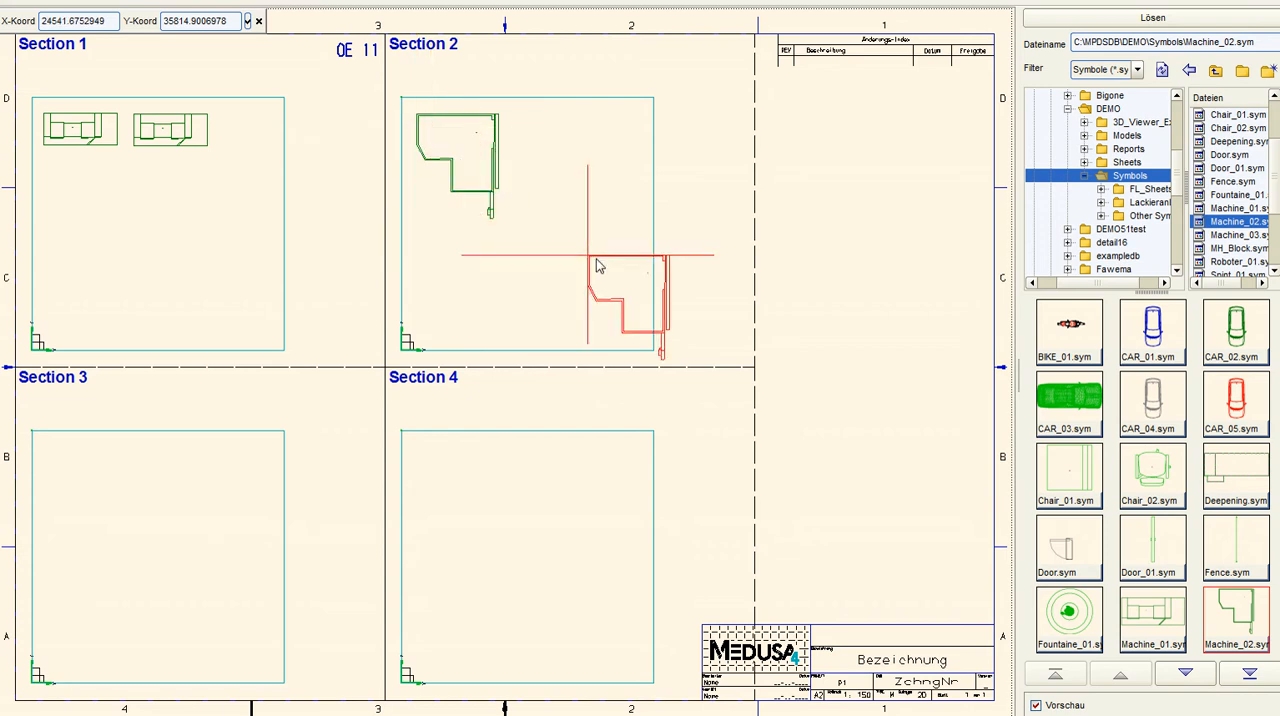
pyautogui.rightClick(545, 476)
pyautogui.click(580, 478)
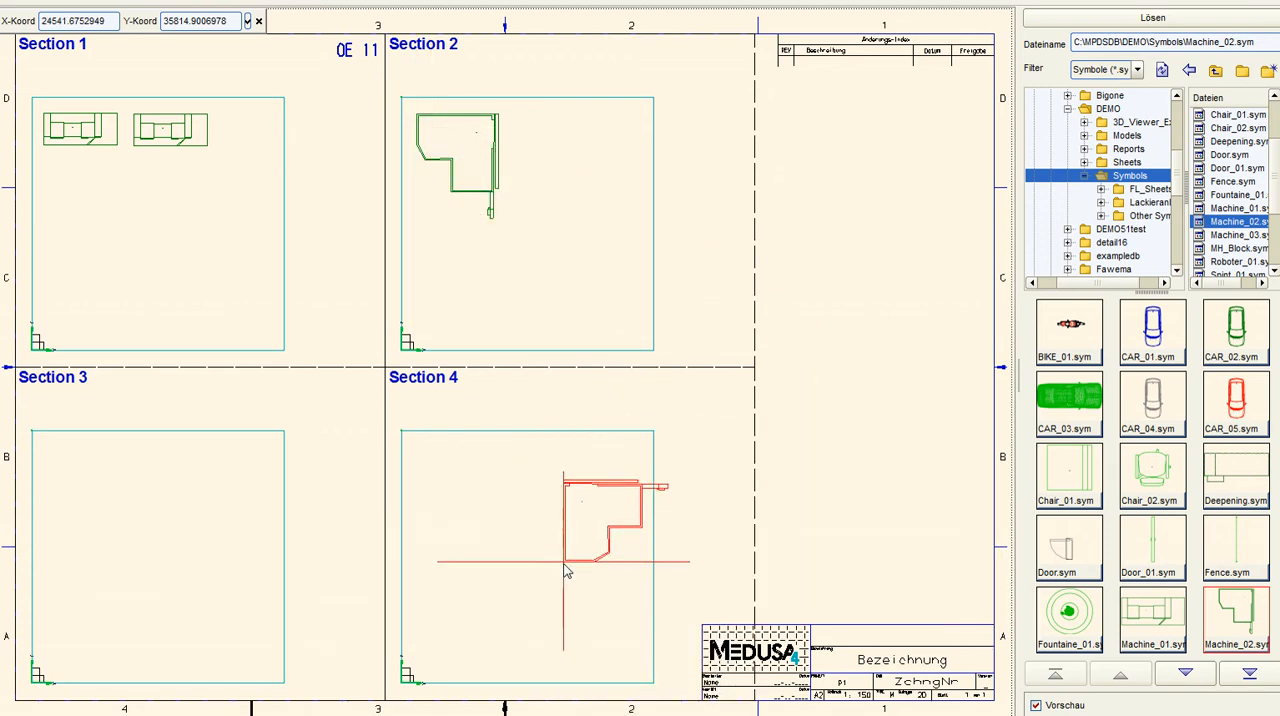
pyautogui.click(421, 664)
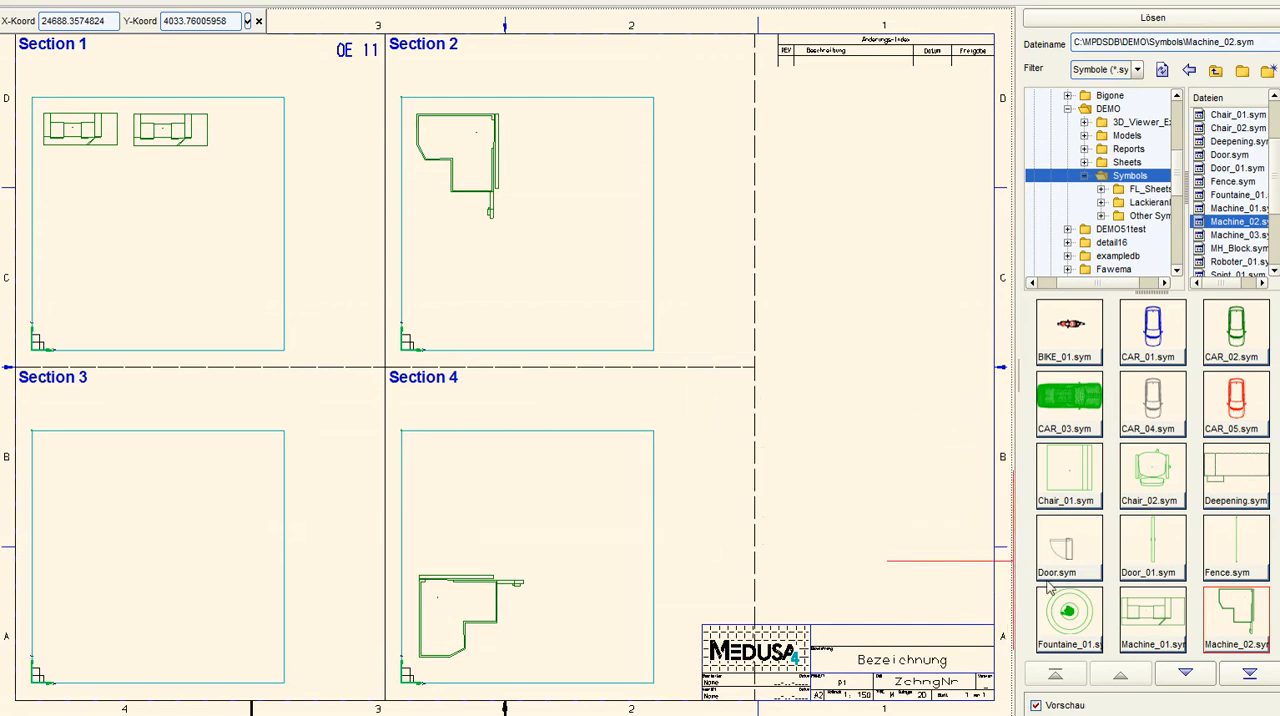
# Place two MH_Block.sym symbols diagonally offset in Section 3 and end symbol placement
pyautogui.click(1184, 672)
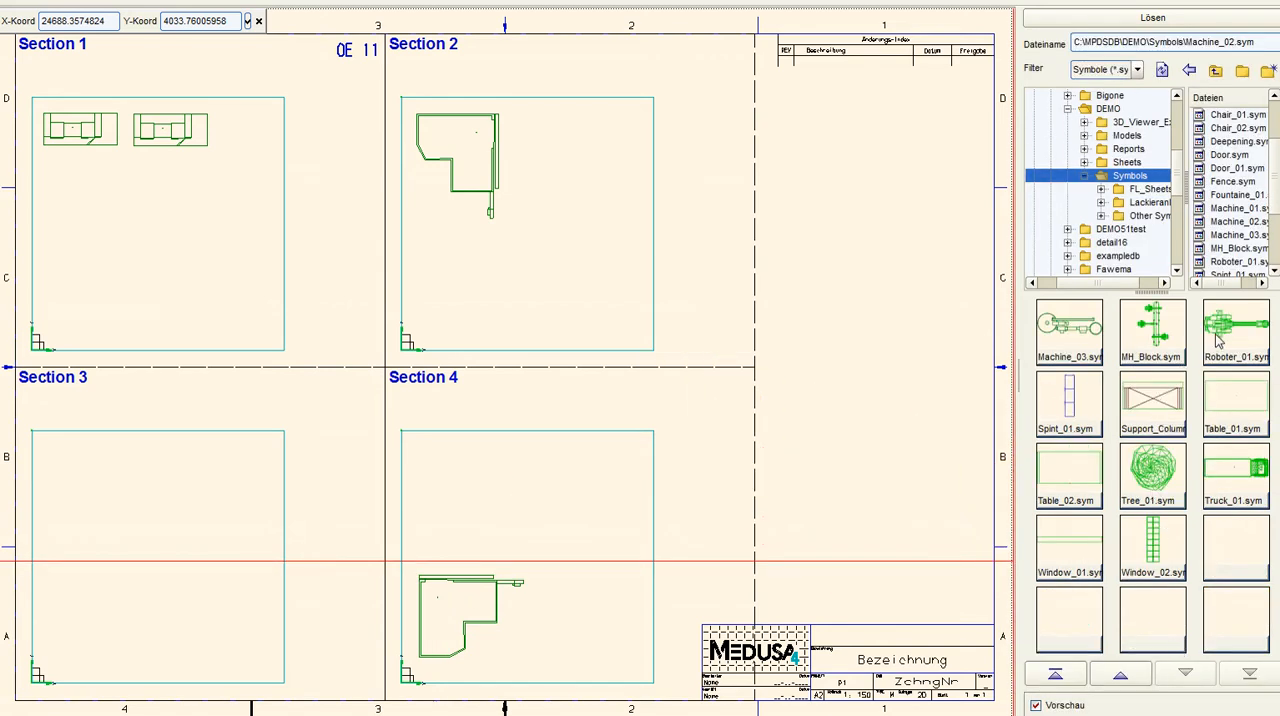
pyautogui.click(1175, 335)
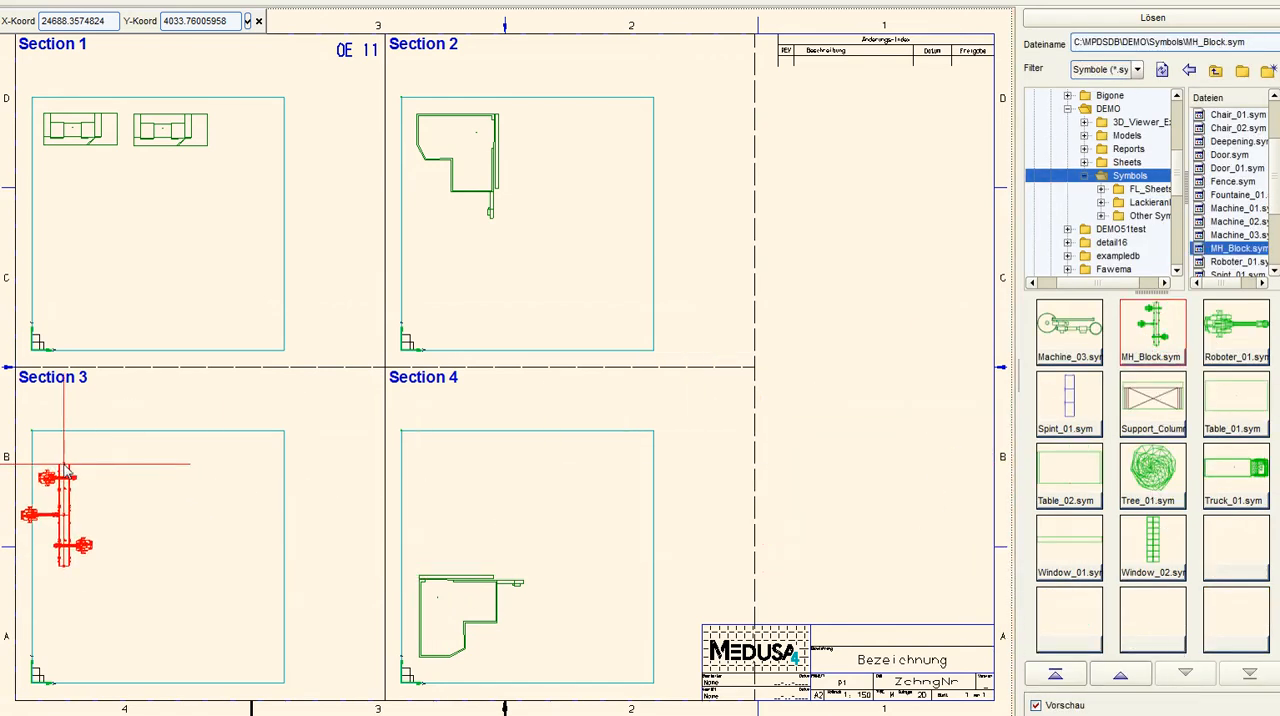
pyautogui.click(95, 459)
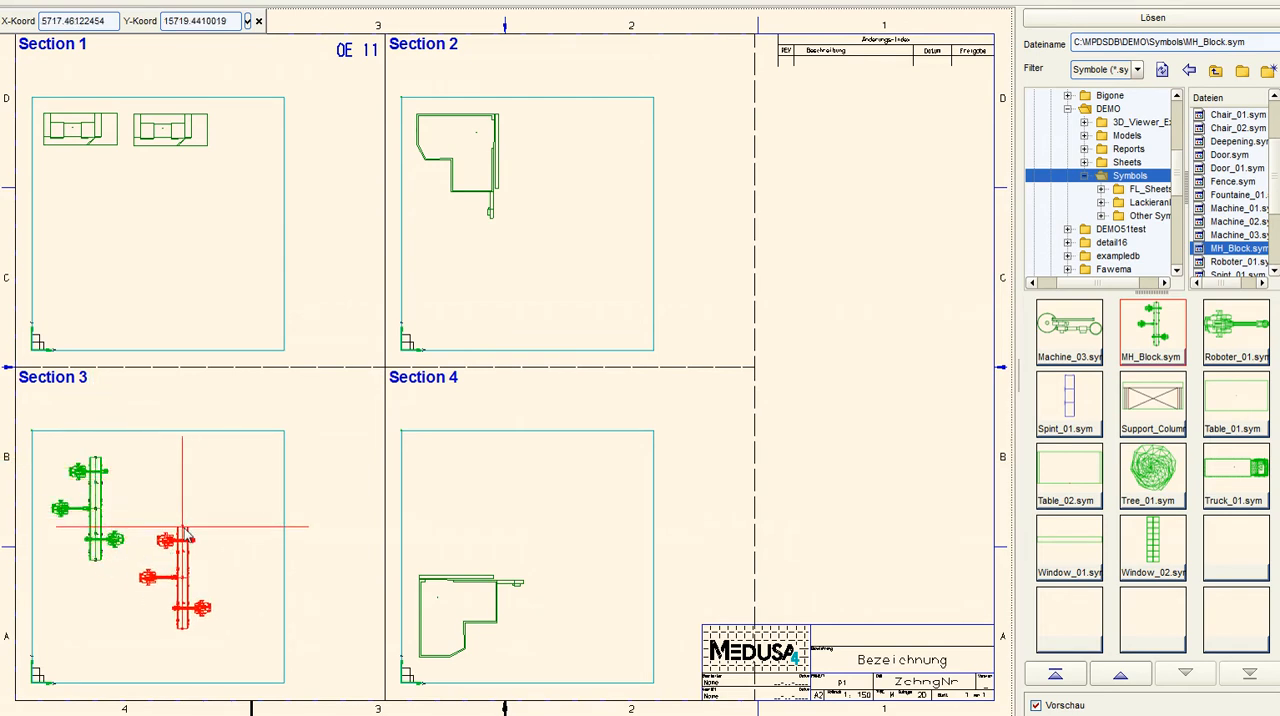
pyautogui.click(197, 553)
pyautogui.rightClick(311, 367)
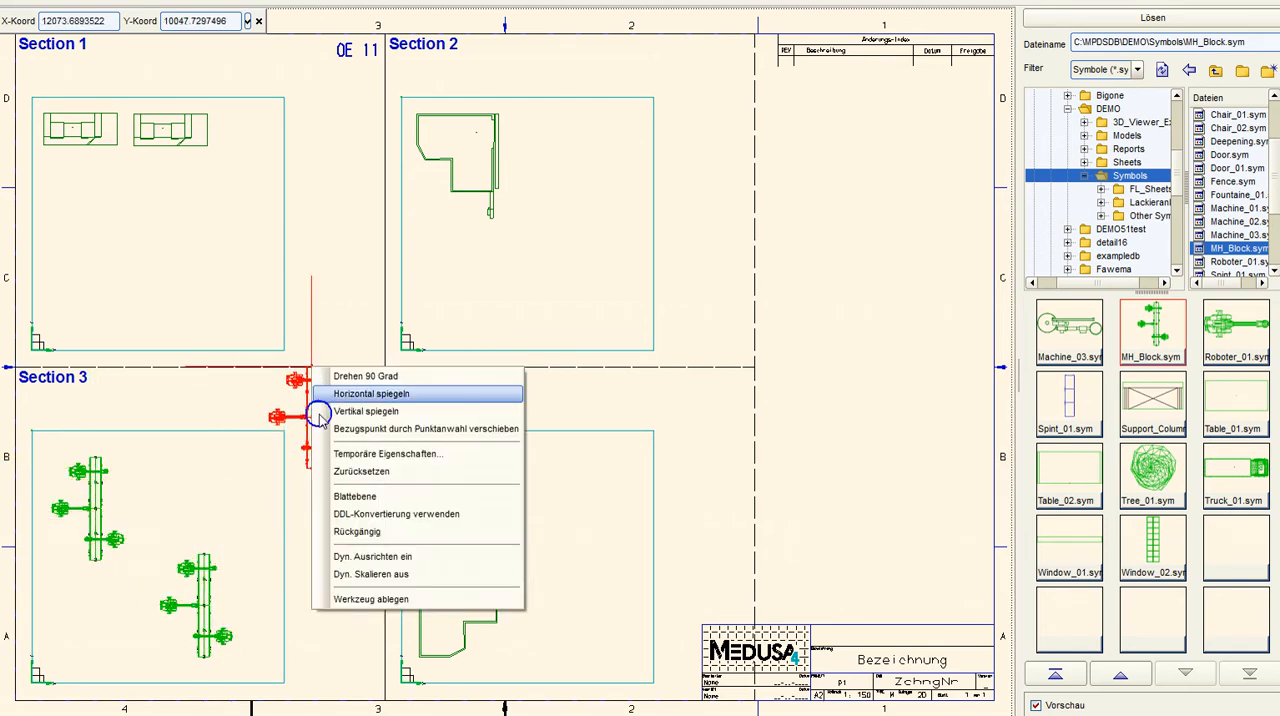
pyautogui.click(371, 599)
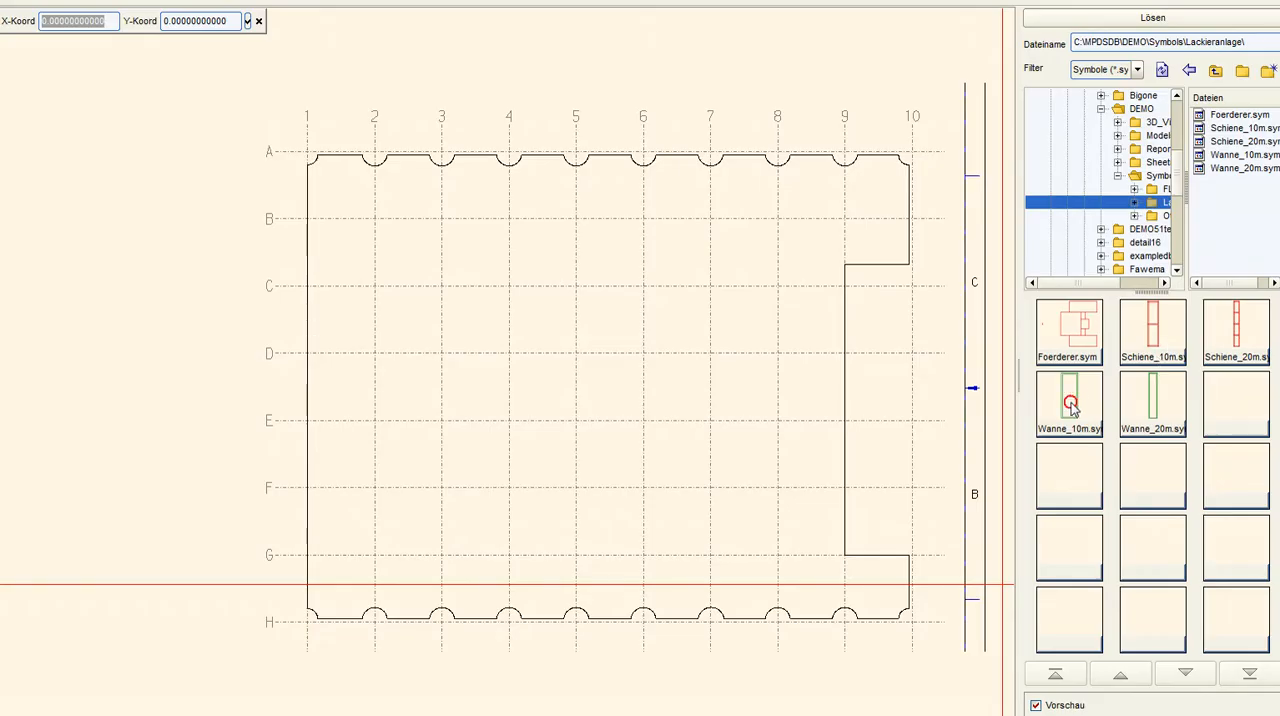
# Place Wanne_10m.sym horizontally on axis E between grid lines 6 and 8, and Wanne_20m.sym adjoining it between lines 2 and 6
pyautogui.click(1070, 405)
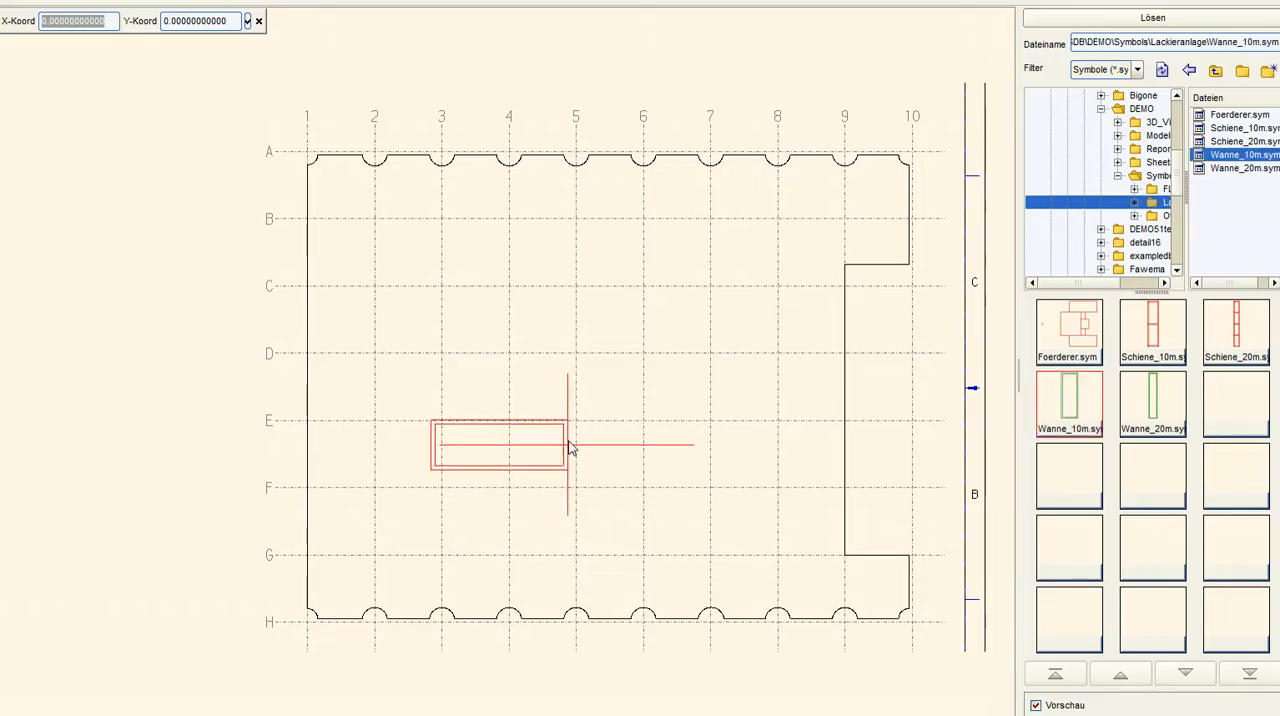
pyautogui.click(777, 421)
pyautogui.click(1166, 390)
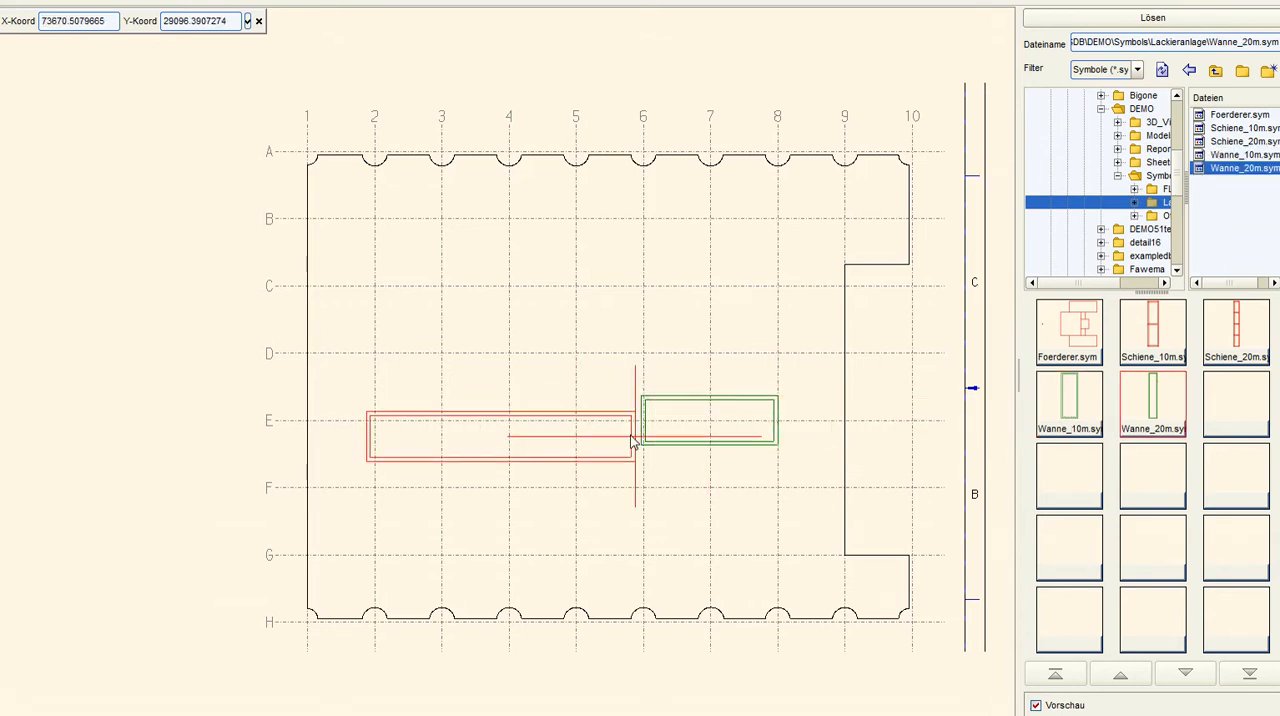
pyautogui.click(640, 425)
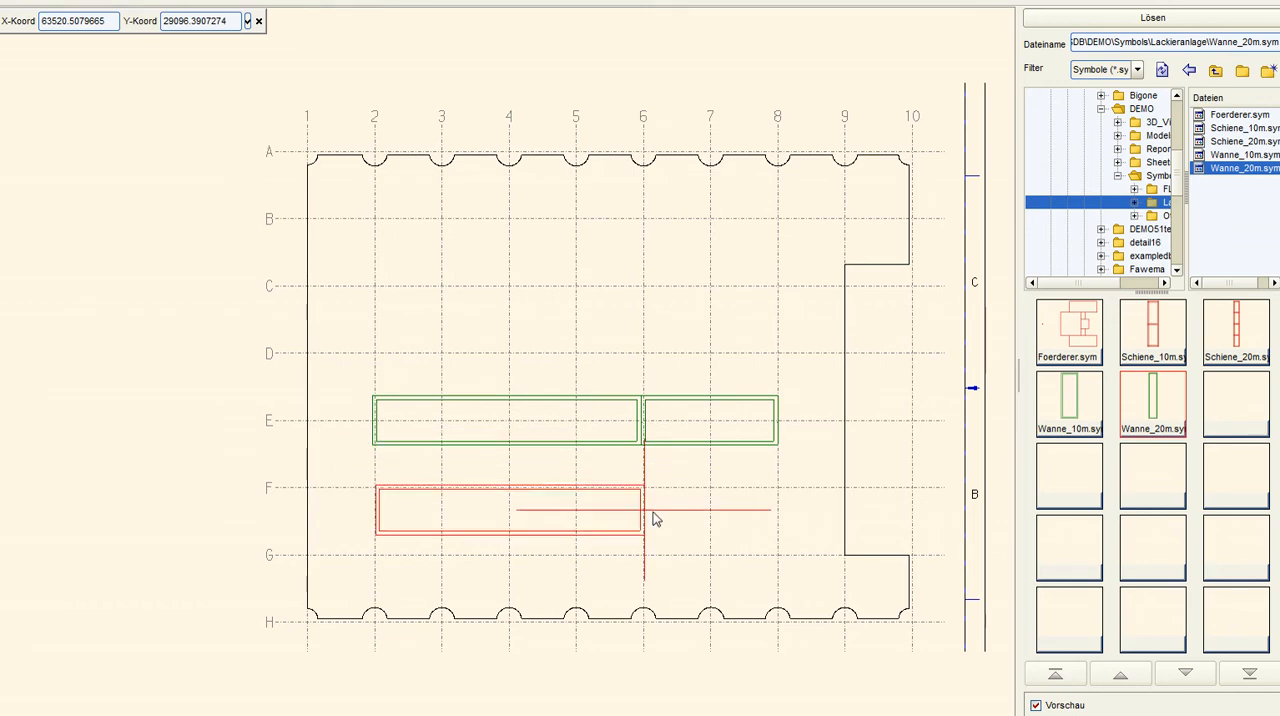
# Place Schiene_10m.sym and Schiene_20m.sym end to end along the lower side of the axis E tanks, between grid lines 8 and 2
pyautogui.click(1143, 335)
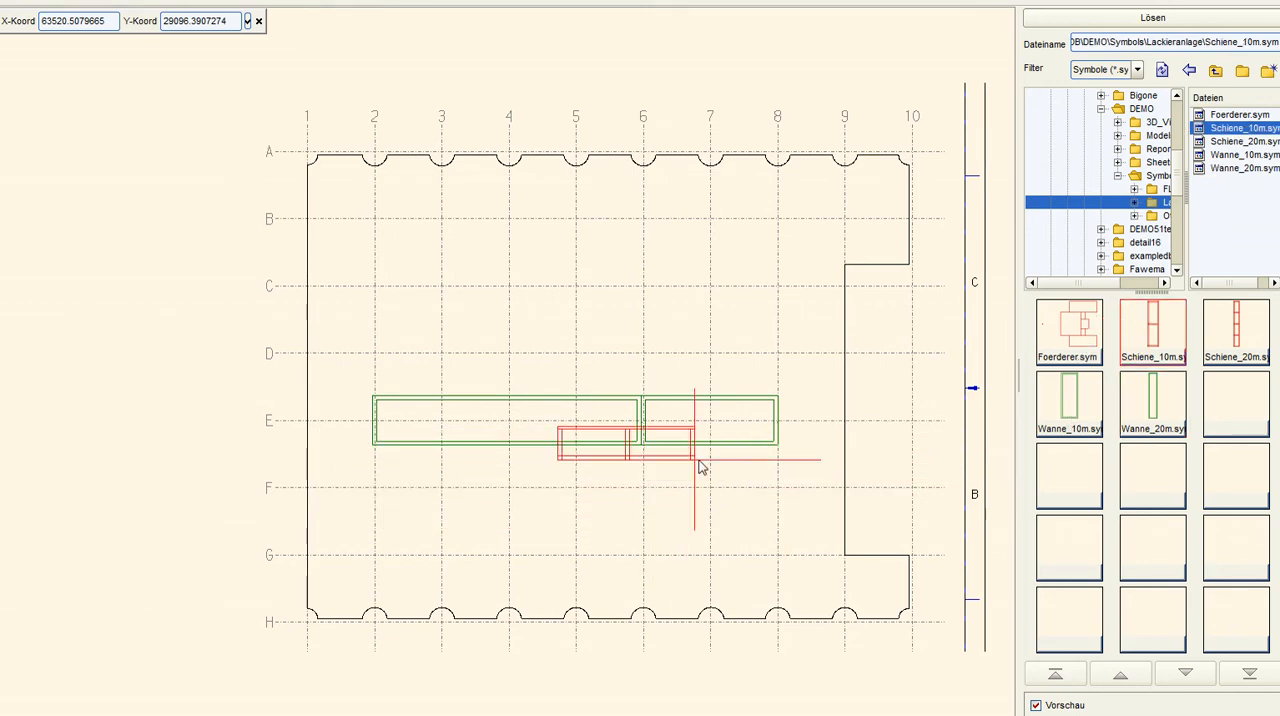
pyautogui.click(765, 475)
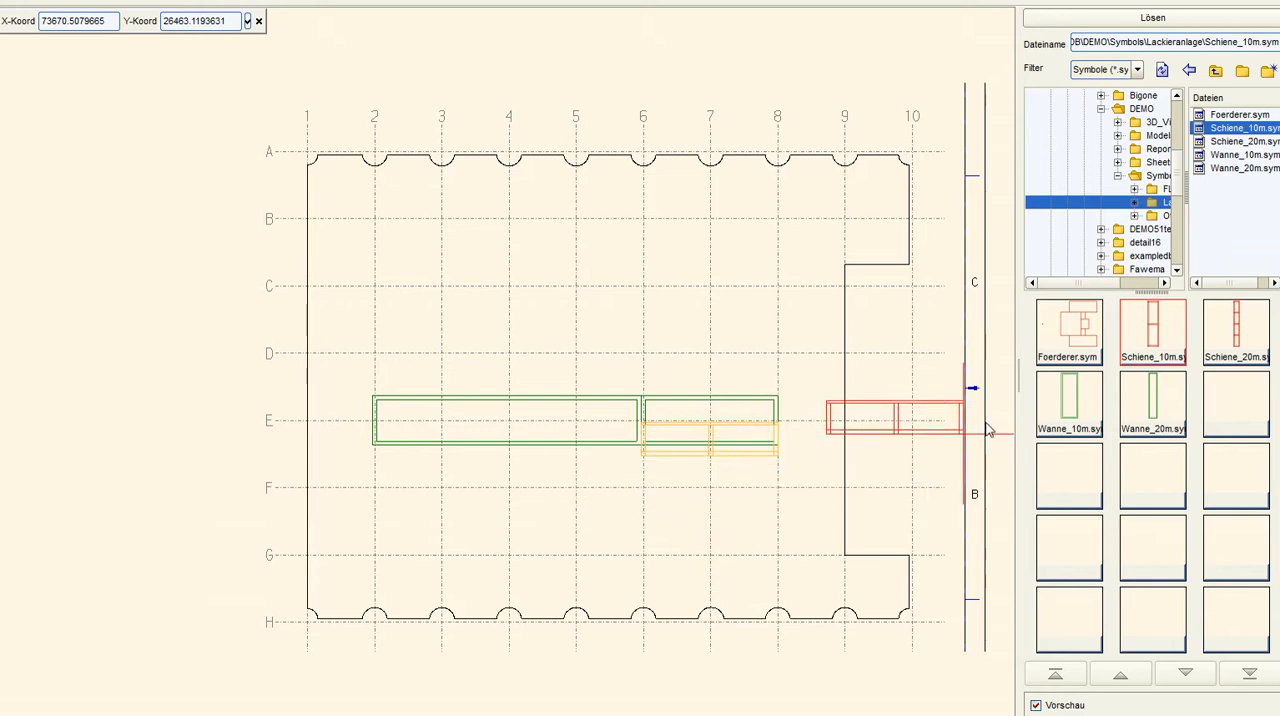
pyautogui.click(1210, 350)
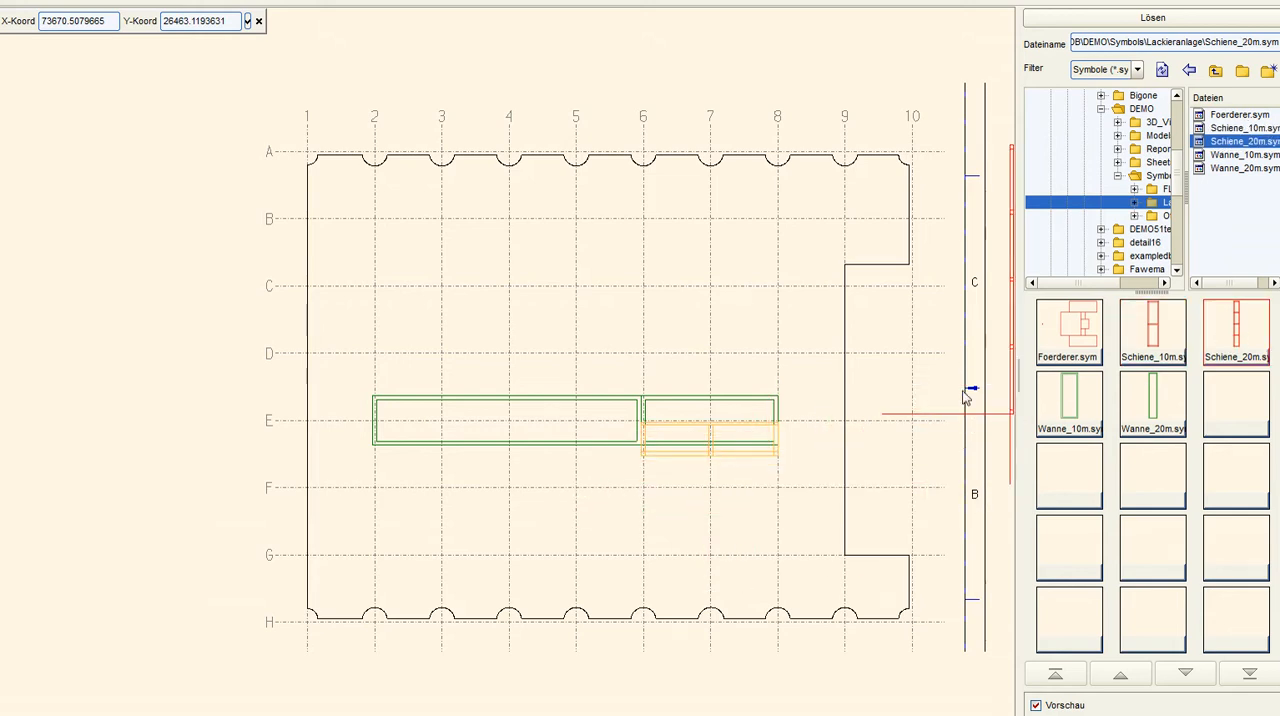
pyautogui.click(645, 464)
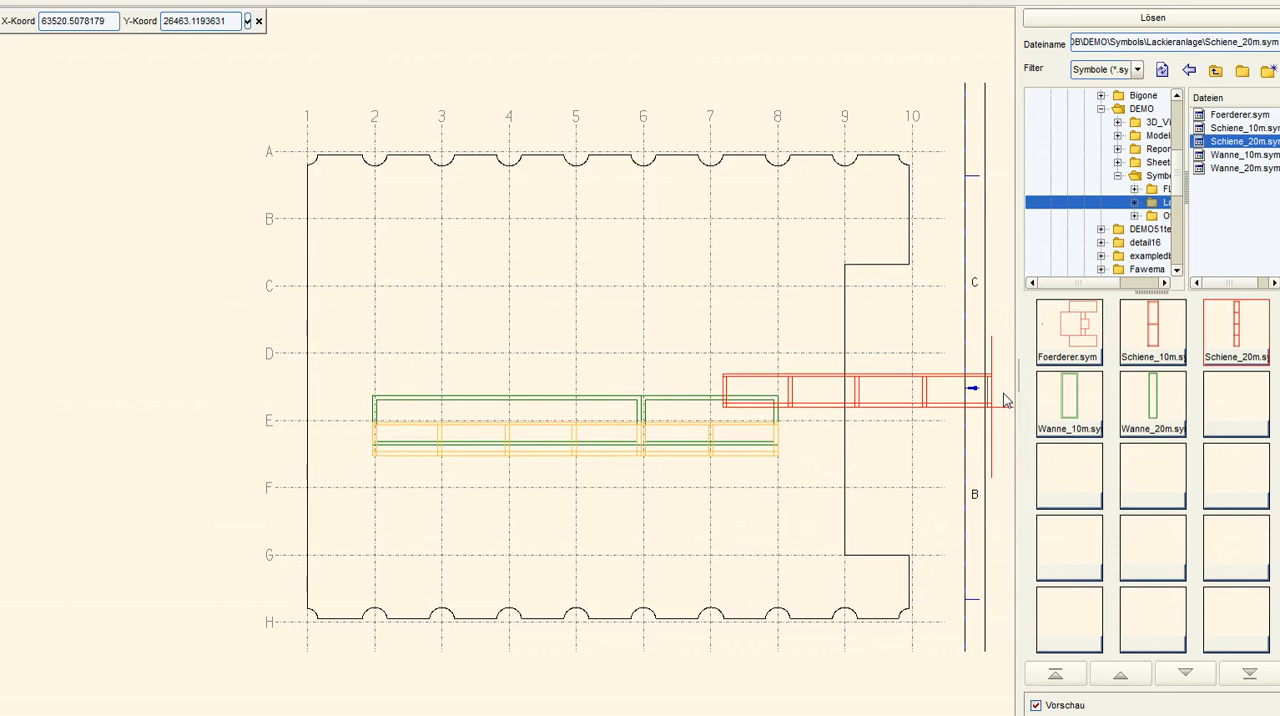
# Place three Foerderer.sym symbols, rotated to face the tanks, on the axis E rail near grid lines 2.5, 4.5 and 7.5
pyautogui.click(1060, 340)
pyautogui.rightClick(700, 335)
pyautogui.click(716, 346)
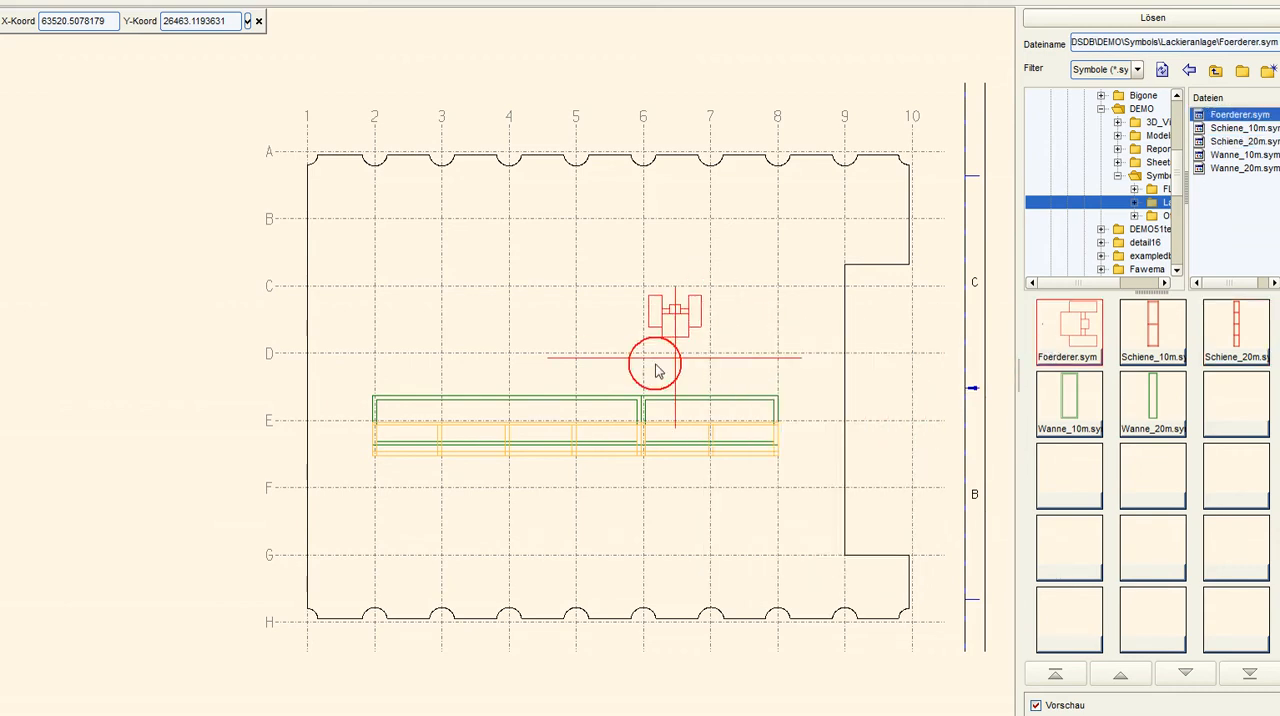
pyautogui.click(414, 463)
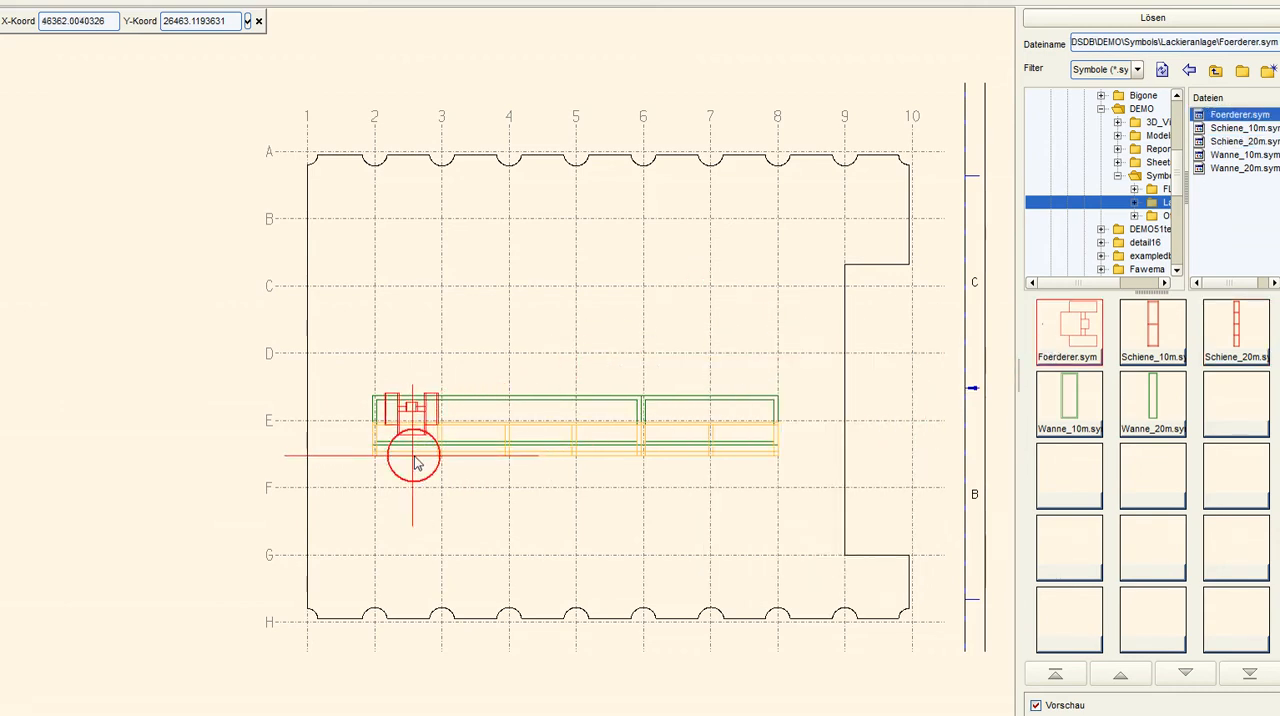
pyautogui.click(551, 457)
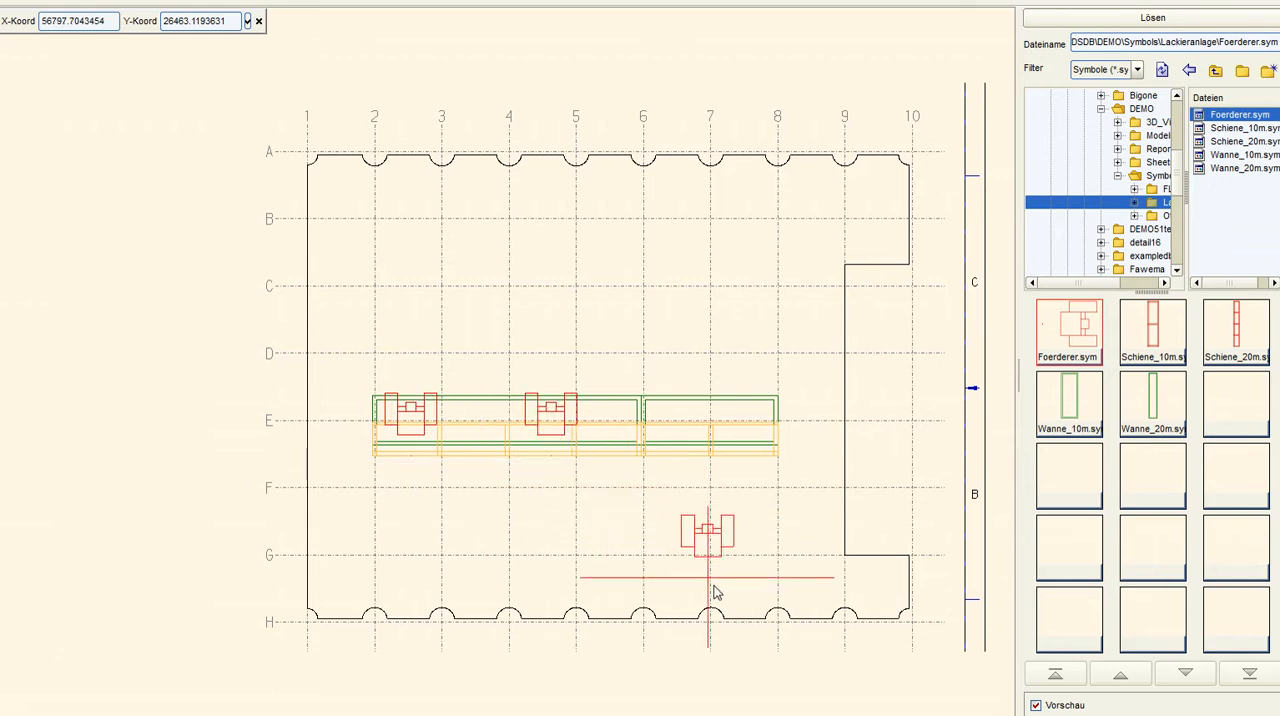
pyautogui.click(744, 465)
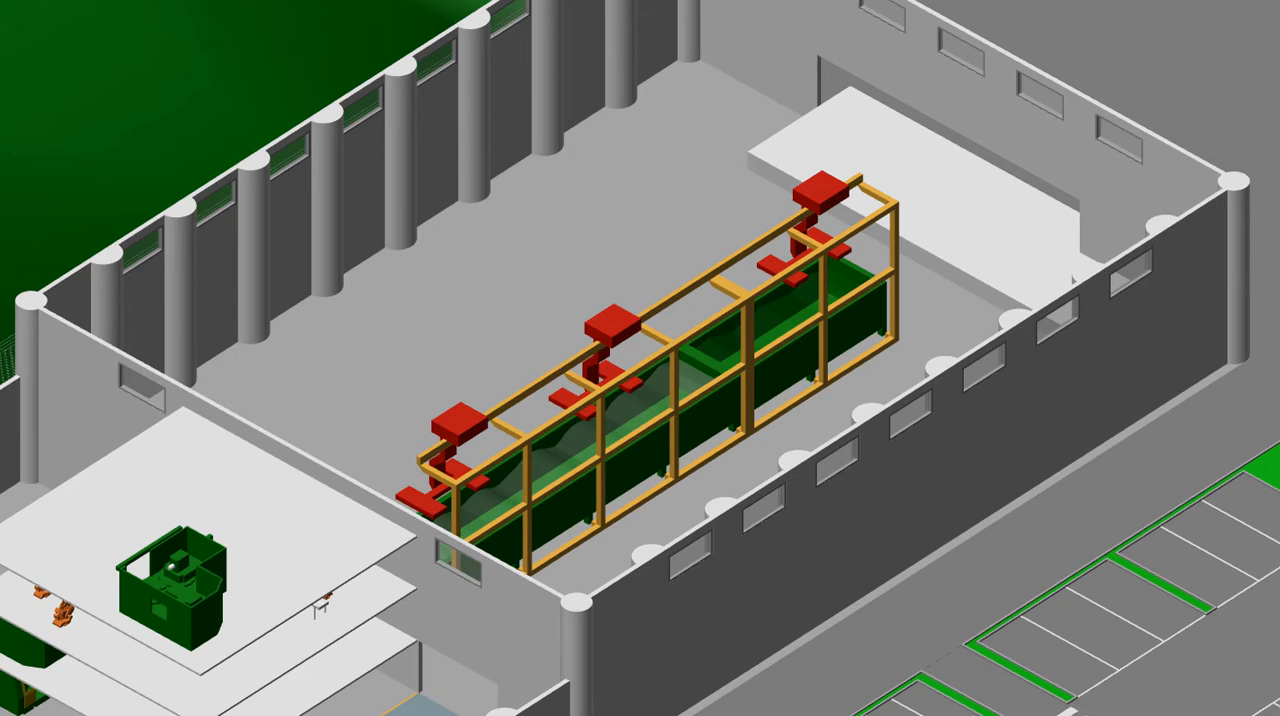
# Select the paint-line layout group in the 3D hall model and generate its parts list
pyautogui.moveTo(588, 487)
pyautogui.mouseDown(button='middle')
pyautogui.moveTo(731, 493)
pyautogui.moveTo(754, 480)
pyautogui.moveTo(680, 493)
pyautogui.moveTo(549, 477)
pyautogui.moveTo(578, 479)
pyautogui.mouseUp(button='middle')
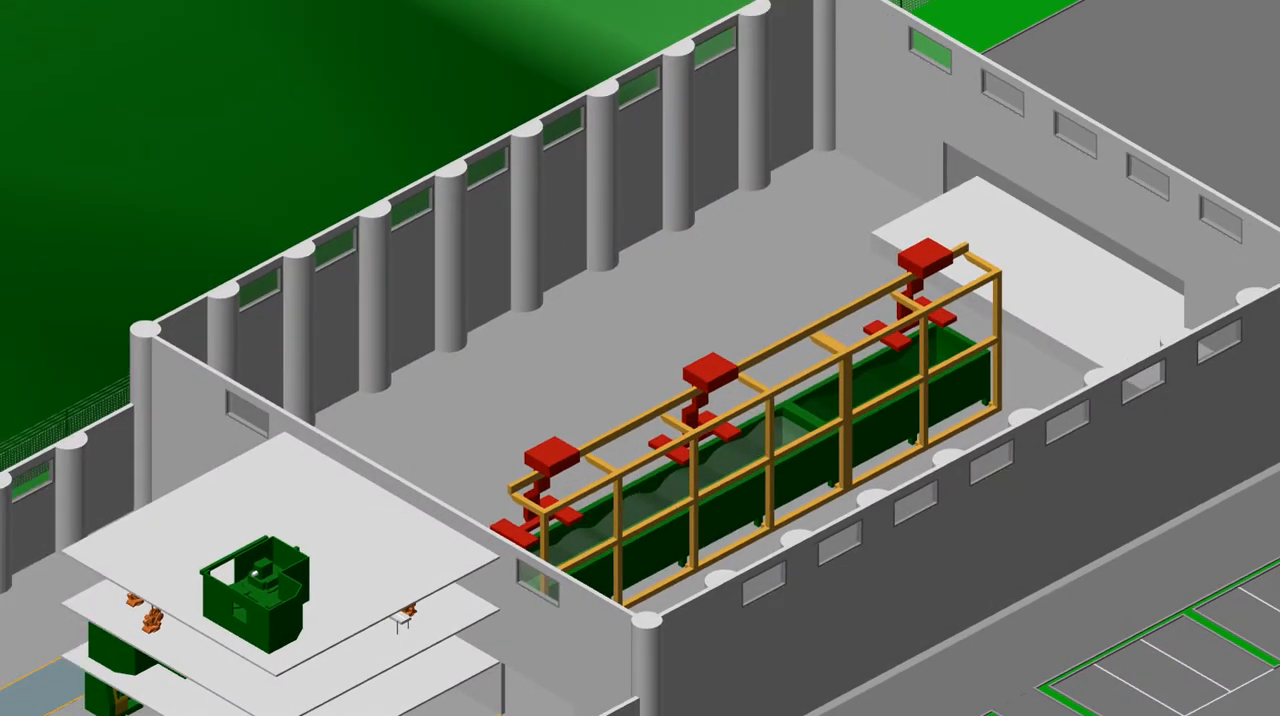
pyautogui.click(6, 3)
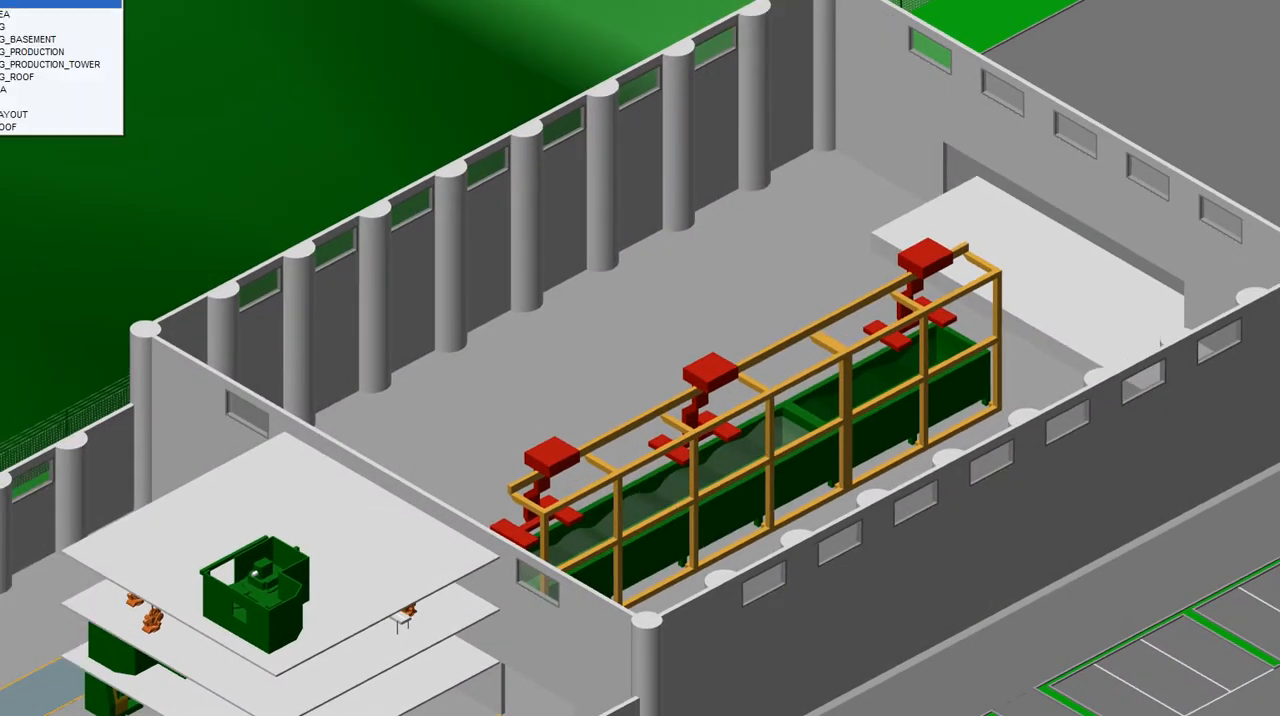
pyautogui.click(13, 103)
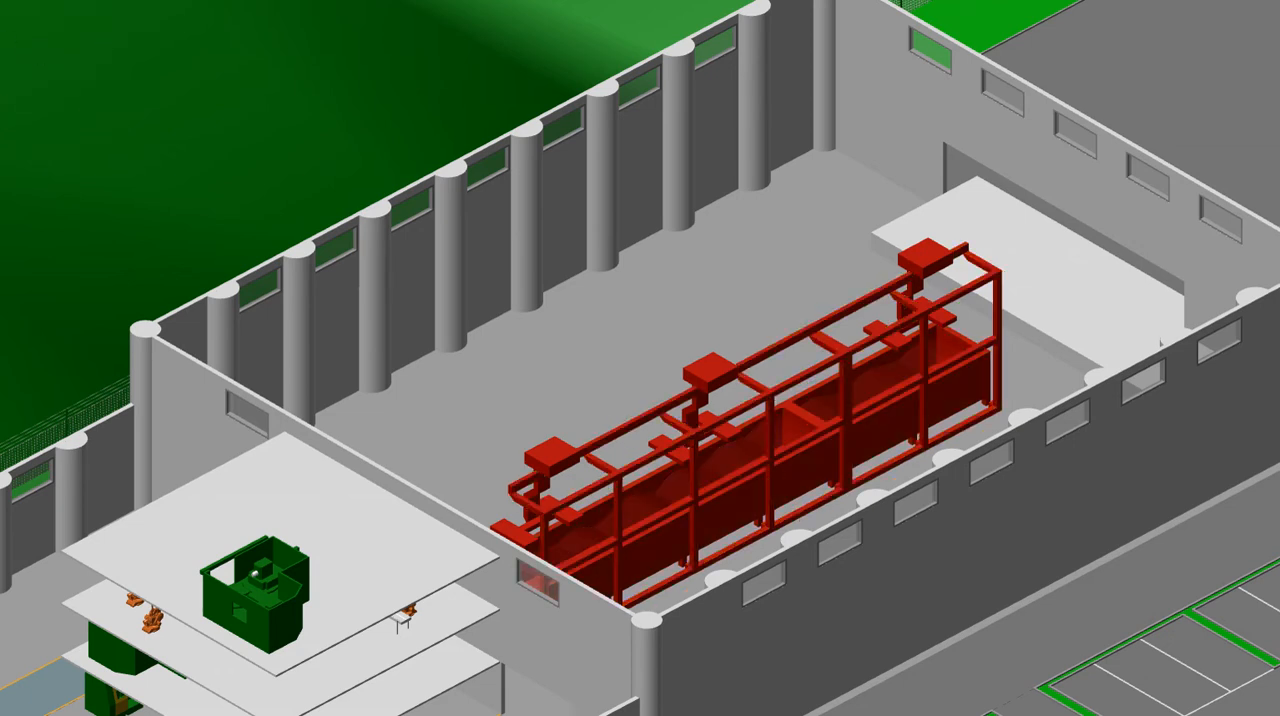
pyautogui.click(6, 3)
pyautogui.click(18, 10)
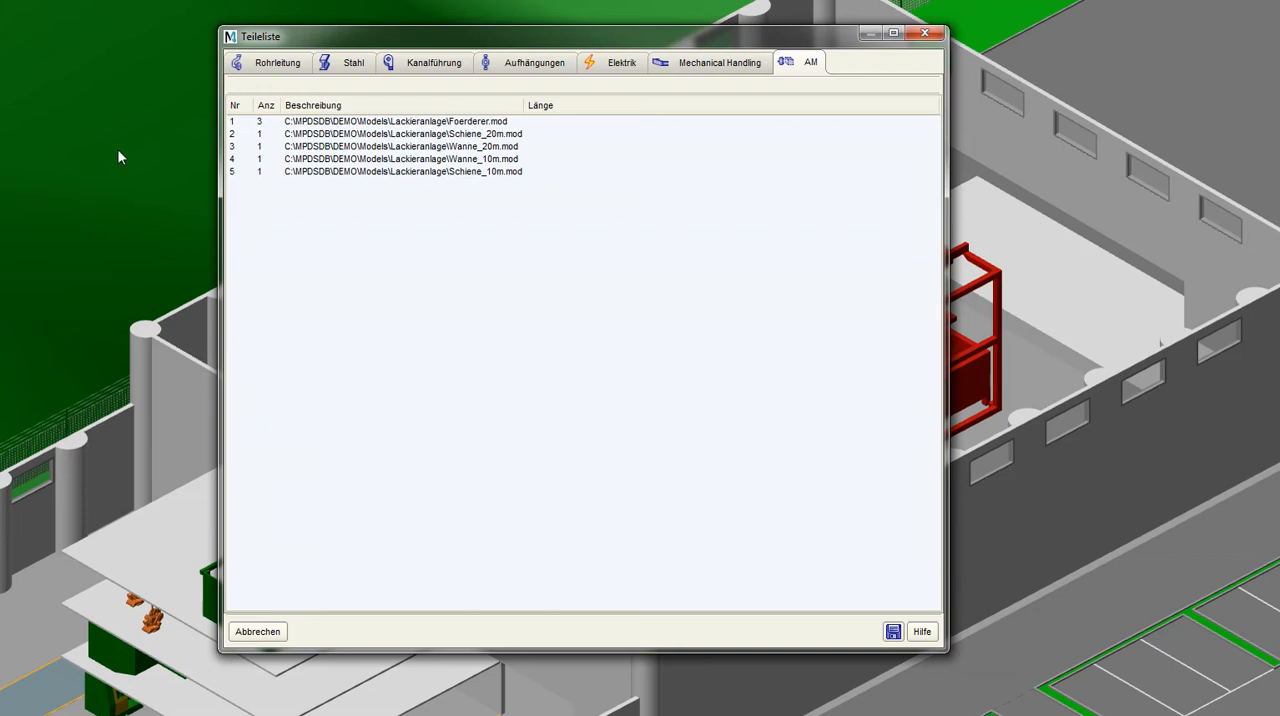
# Move the parts list window aside, export the paint-line list for the price spreadsheet, and close the parts list
pyautogui.moveTo(562, 42); pyautogui.dragTo(371, 61)
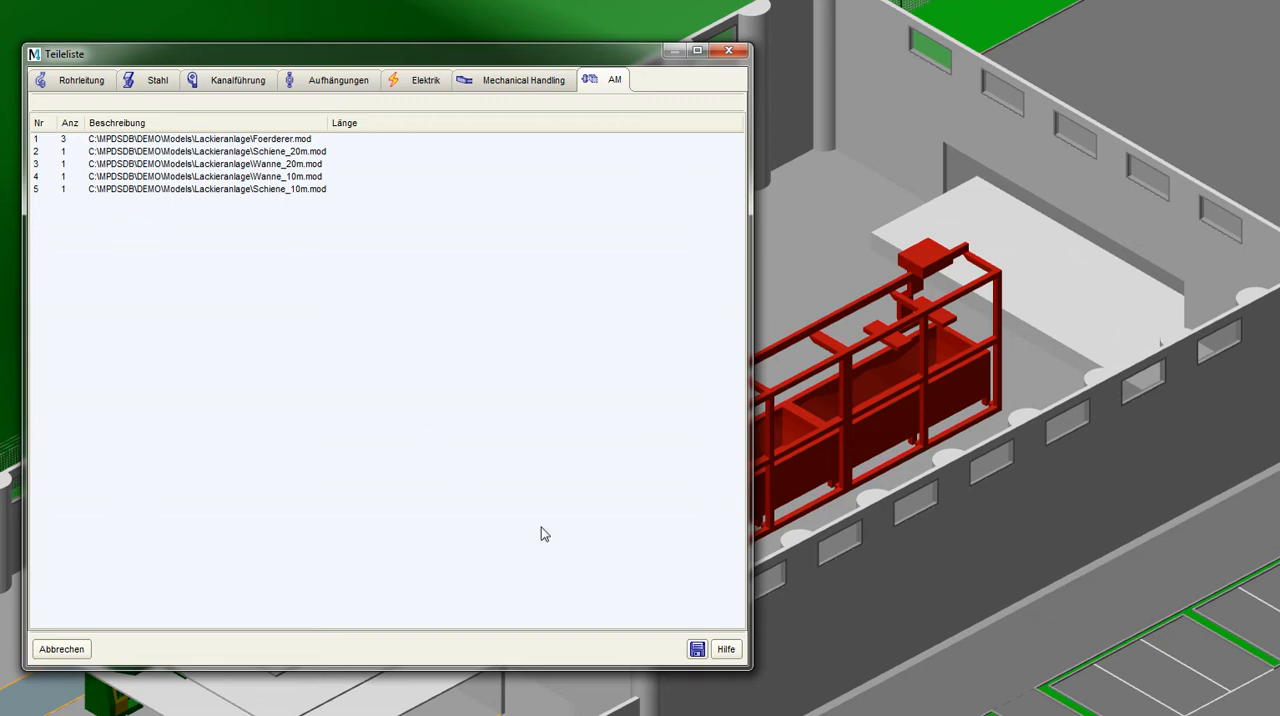
pyautogui.click(697, 649)
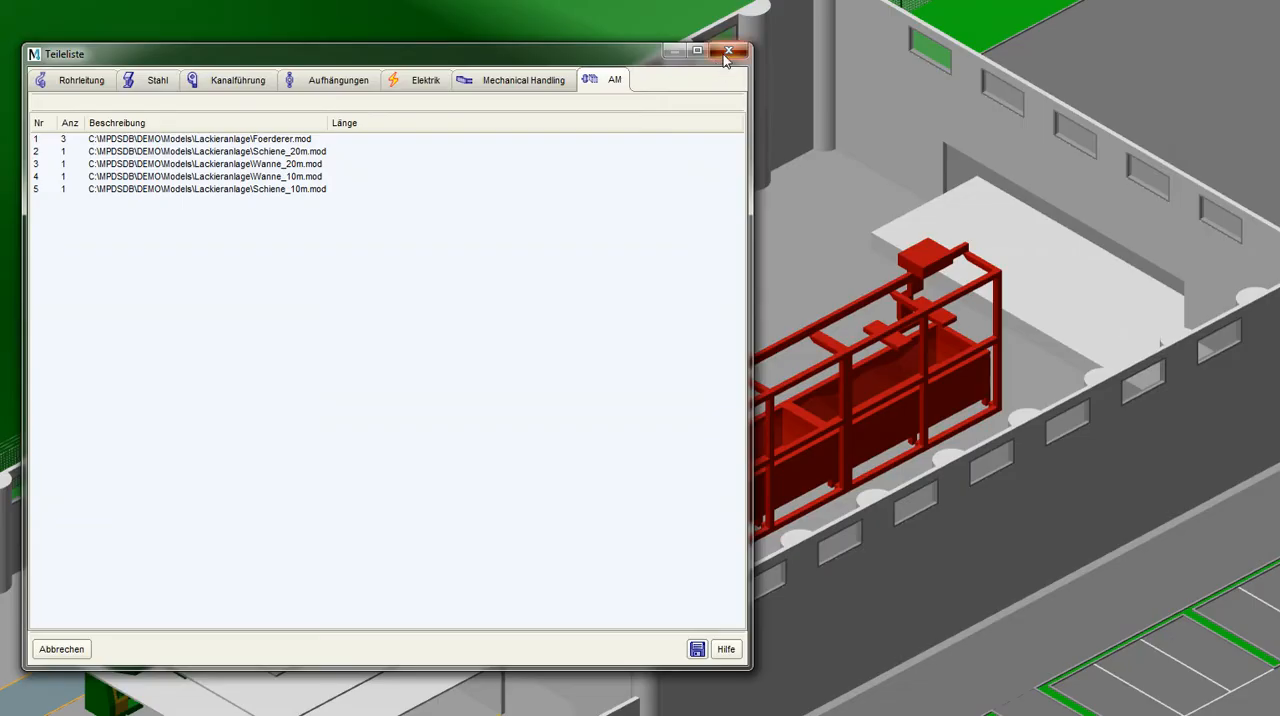
pyautogui.click(727, 50)
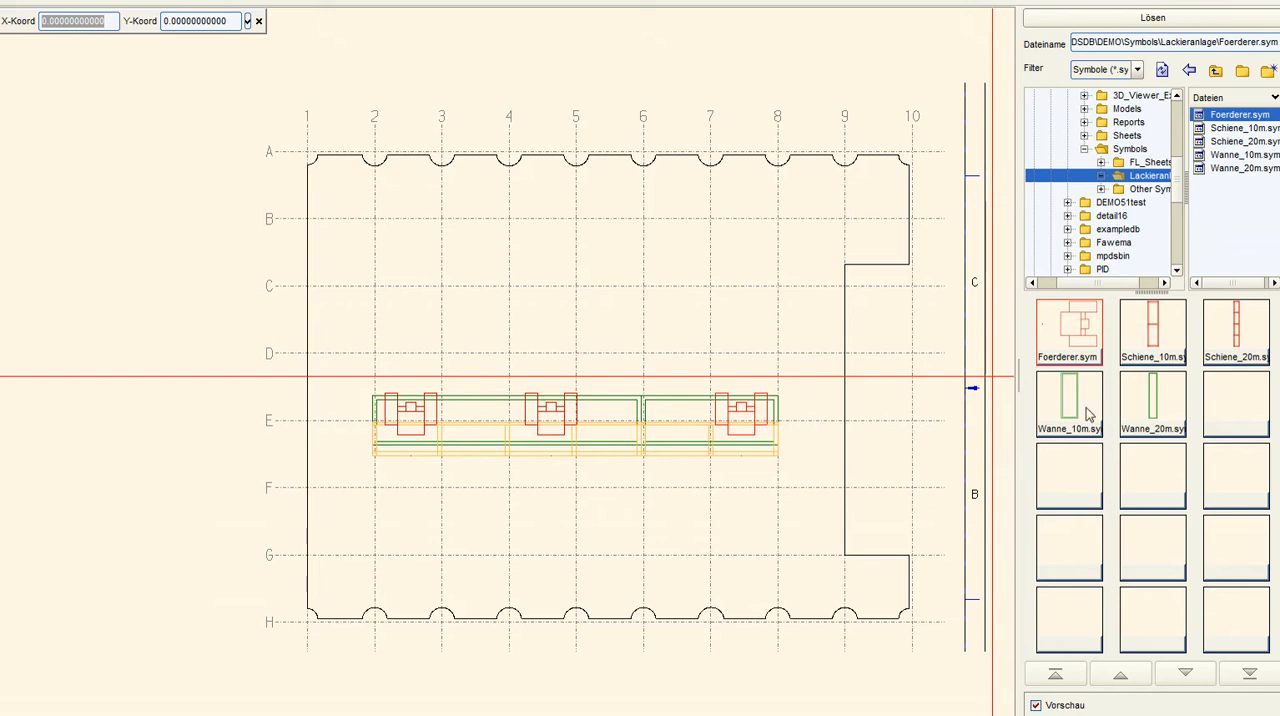
# Place Wanne_10m.sym horizontally on axis C between grid lines 2 and 4, and Wanne_20m.sym adjoining it up to line 8
pyautogui.click(1088, 413)
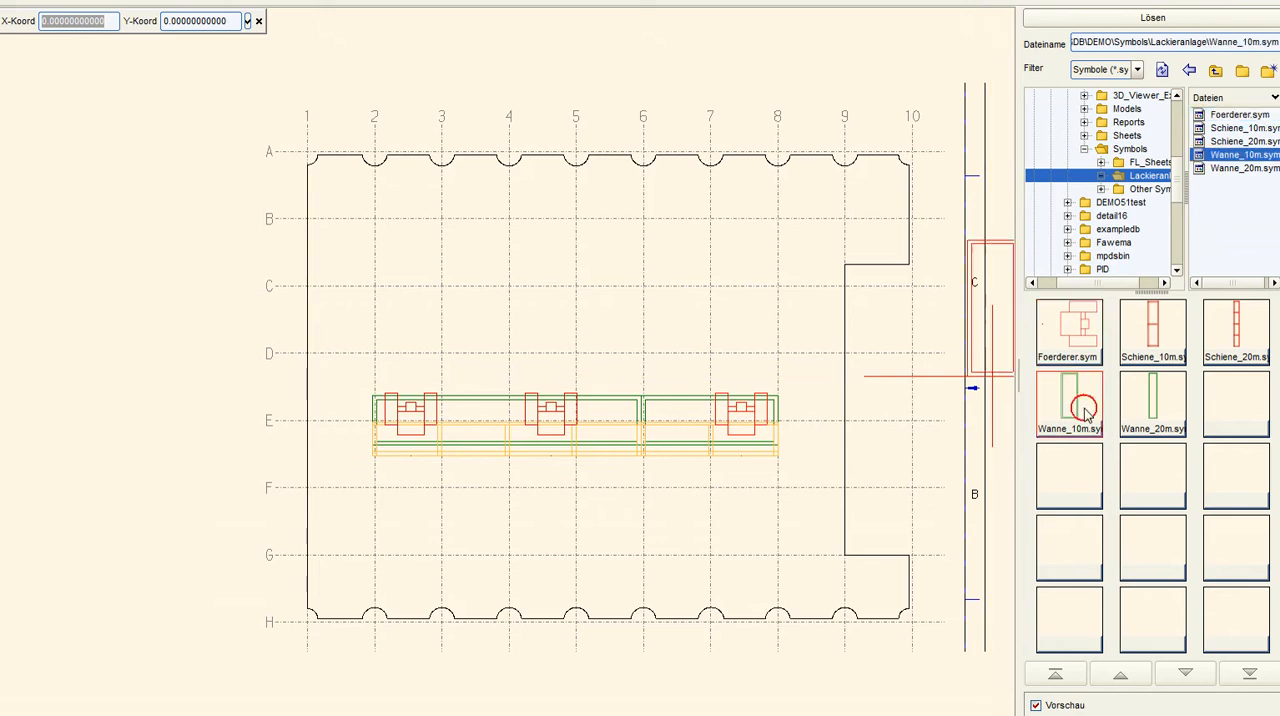
pyautogui.click(378, 292)
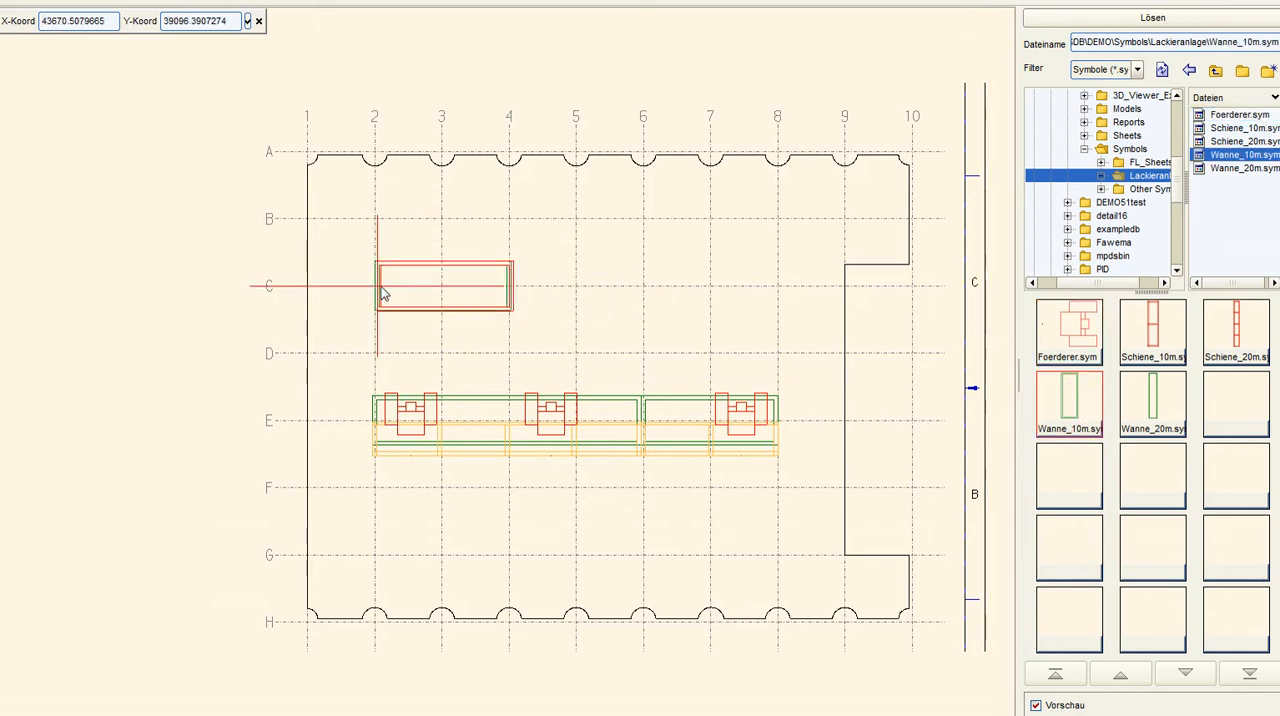
pyautogui.click(1127, 405)
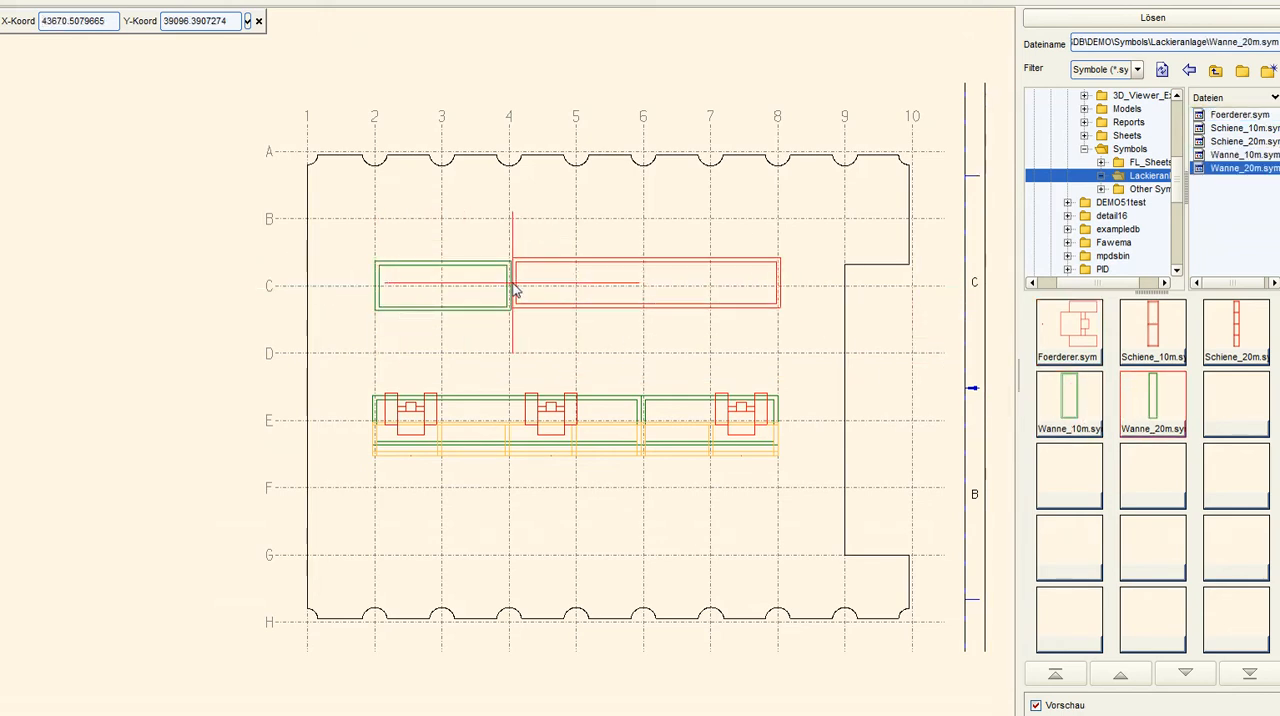
pyautogui.click(511, 288)
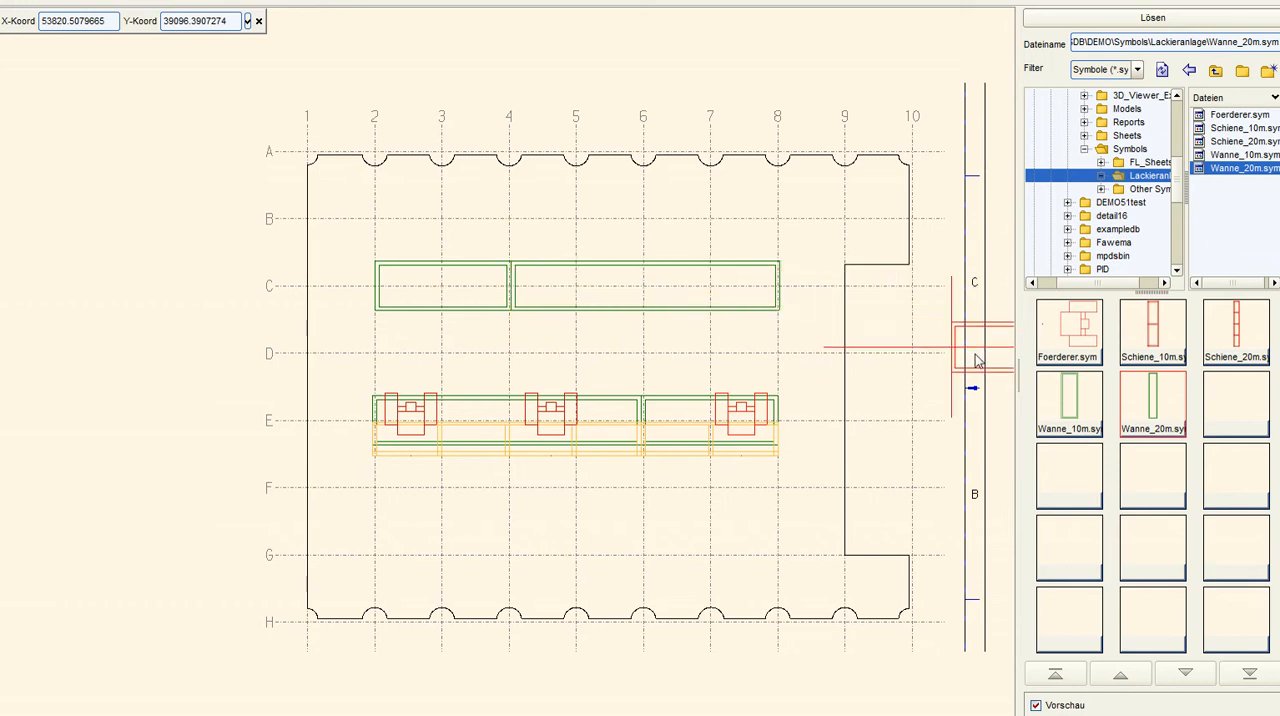
# Place Schiene_10m.sym and Schiene_20m.sym end to end along the upper side of the axis C tanks, from grid line 2 to 8
pyautogui.click(1180, 340)
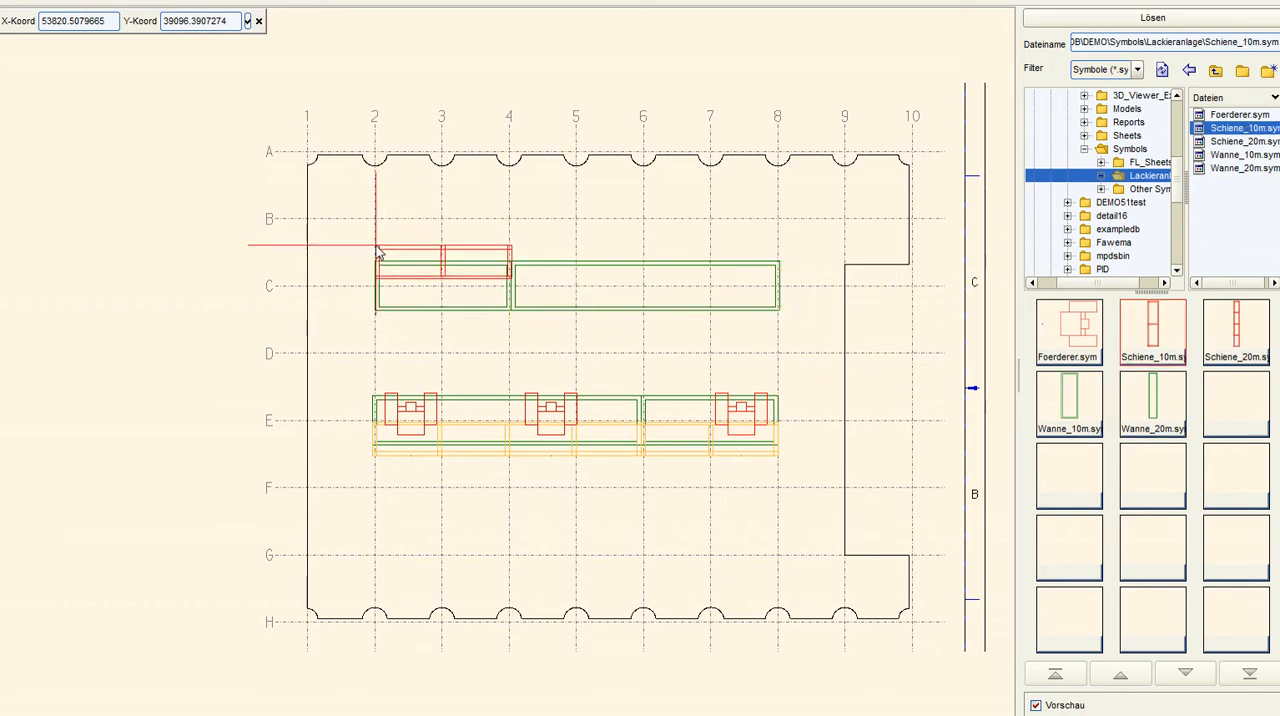
pyautogui.click(378, 252)
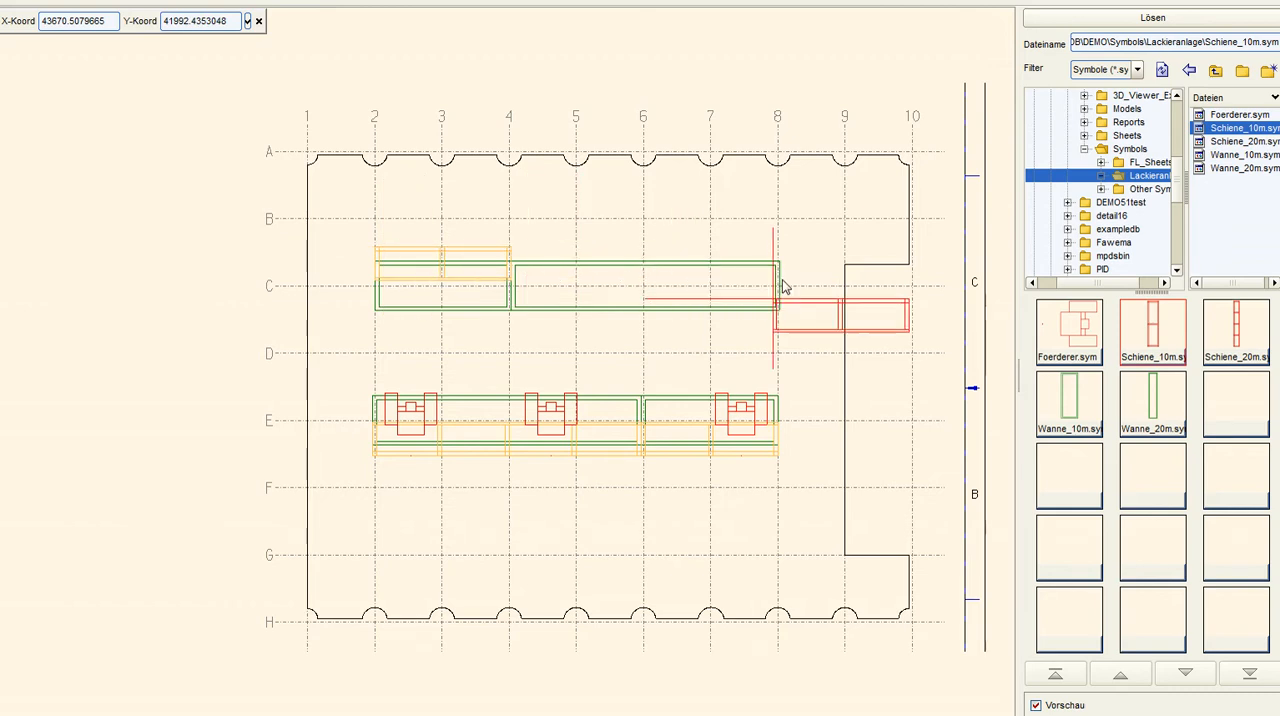
pyautogui.click(1236, 330)
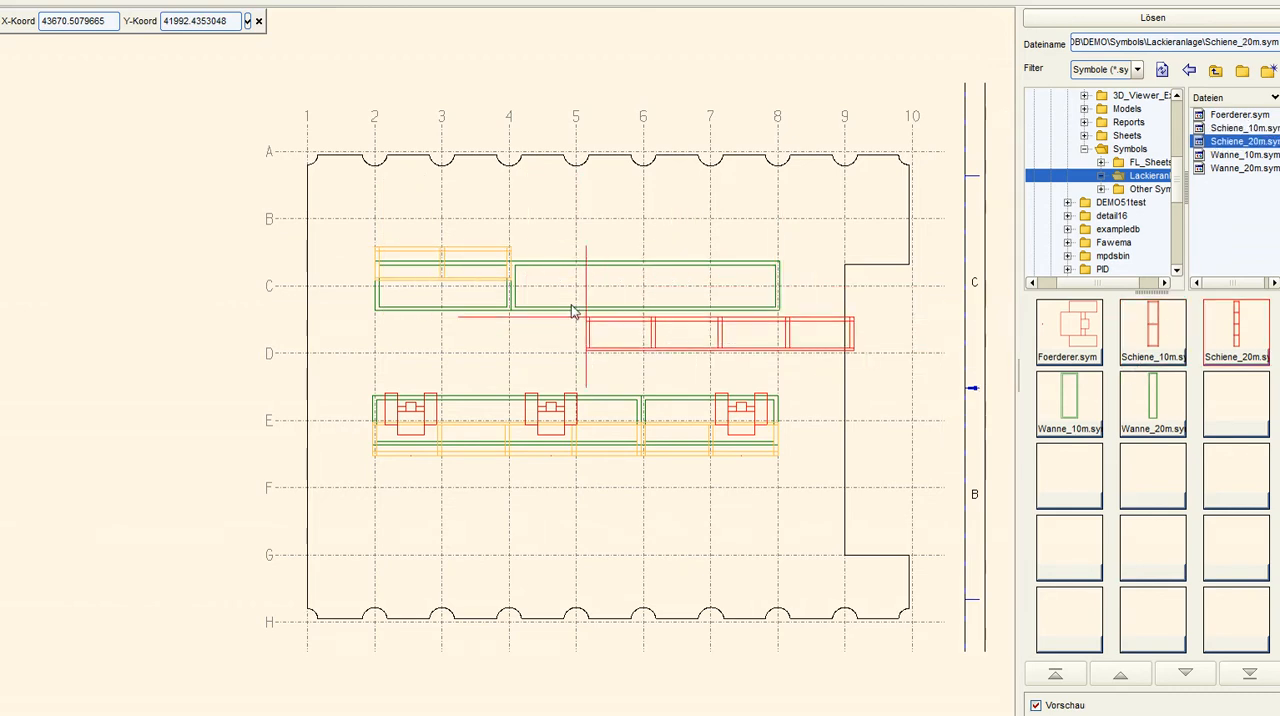
pyautogui.click(512, 256)
# Place three Foerderer.sym symbols facing down toward the tanks, spaced along the axis C rail
pyautogui.click(1068, 328)
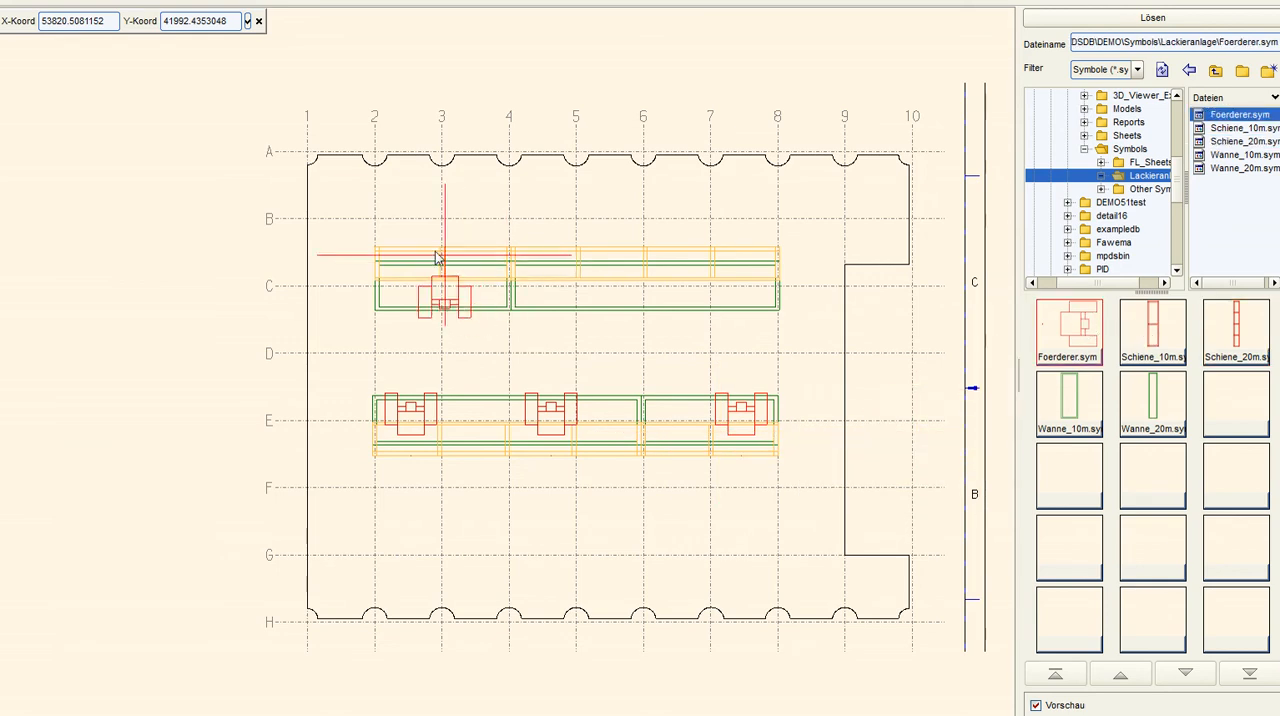
pyautogui.click(408, 253)
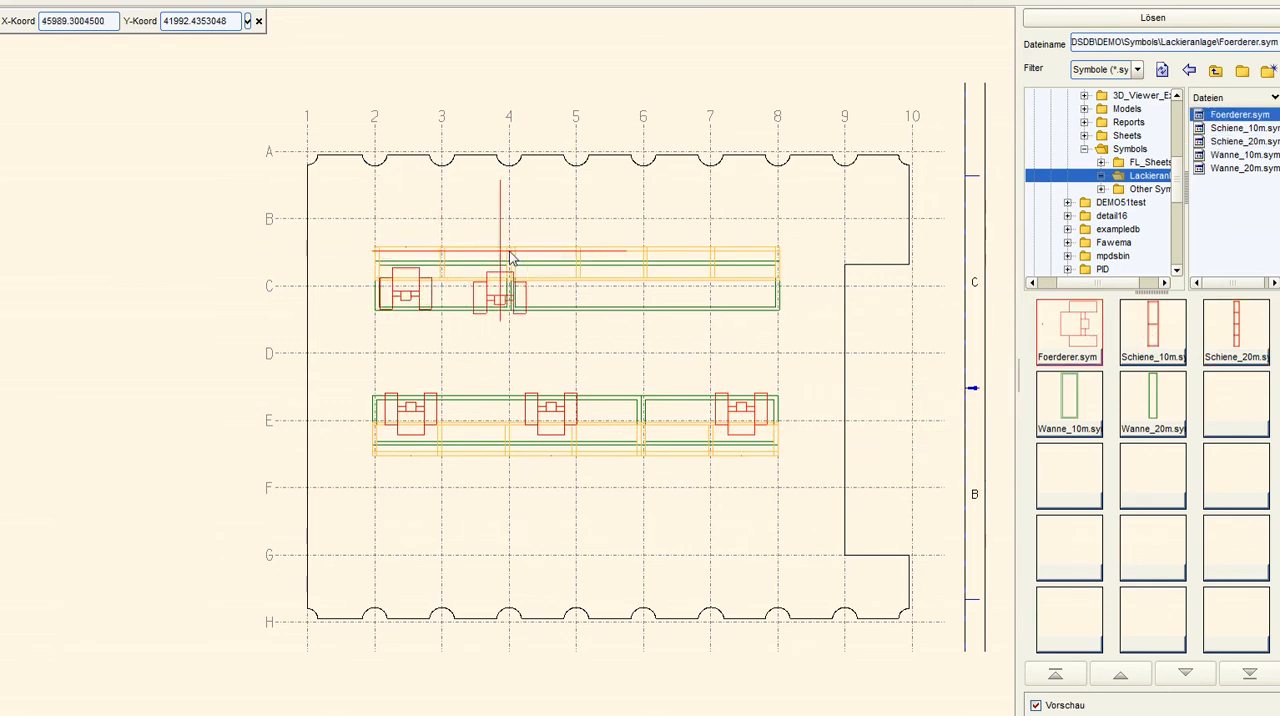
pyautogui.click(550, 258)
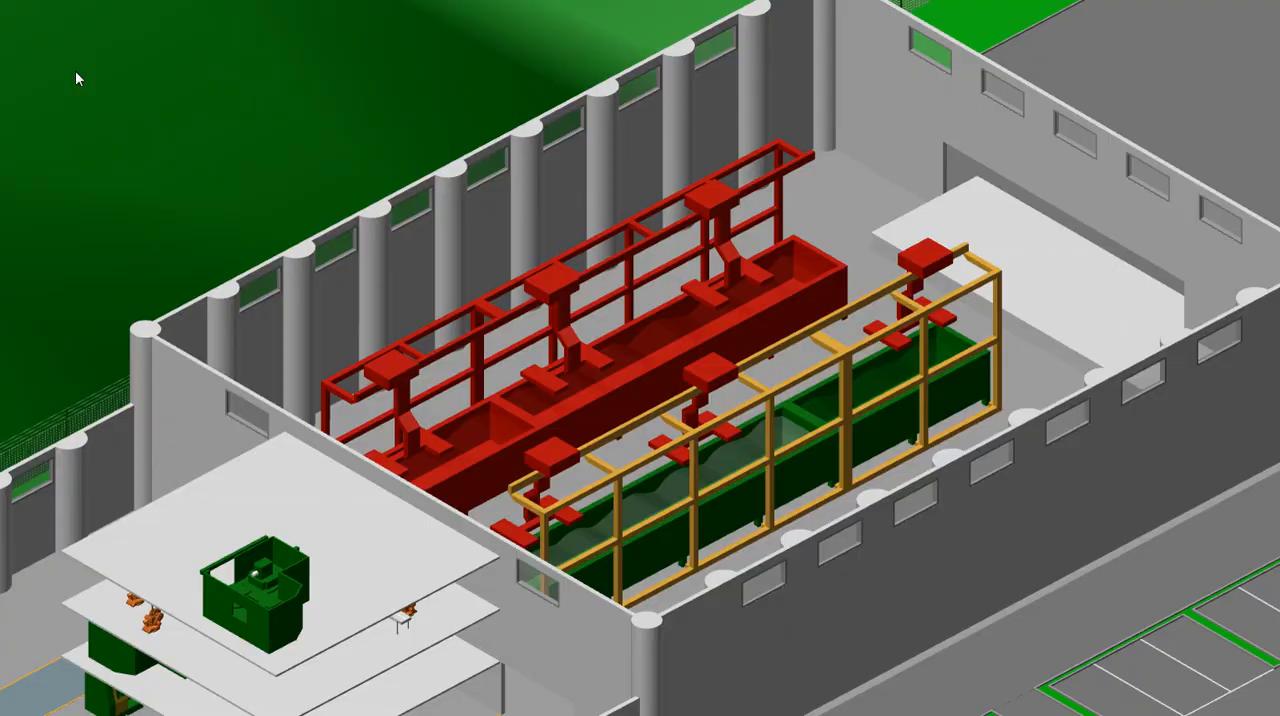
# Select both paint lines in the 3D model, generate their combined parts list, and export it for the price spreadsheet
pyautogui.click(34, 99)
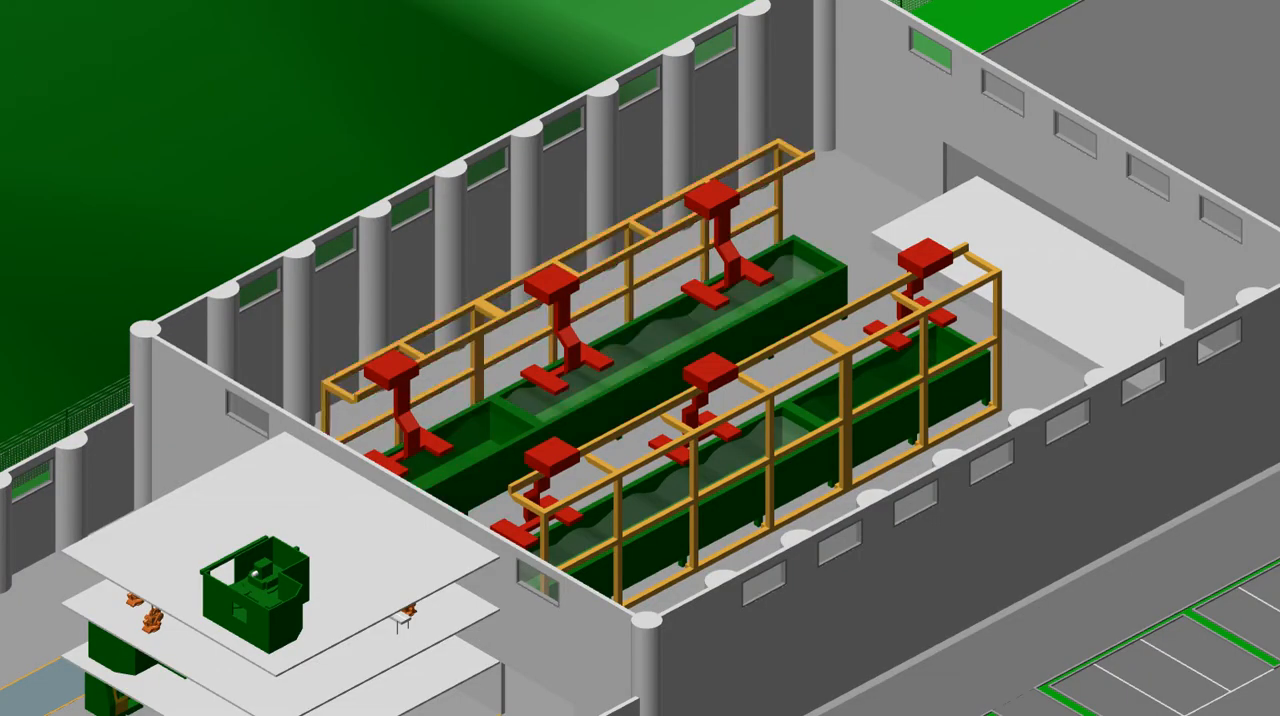
pyautogui.click(14, 114)
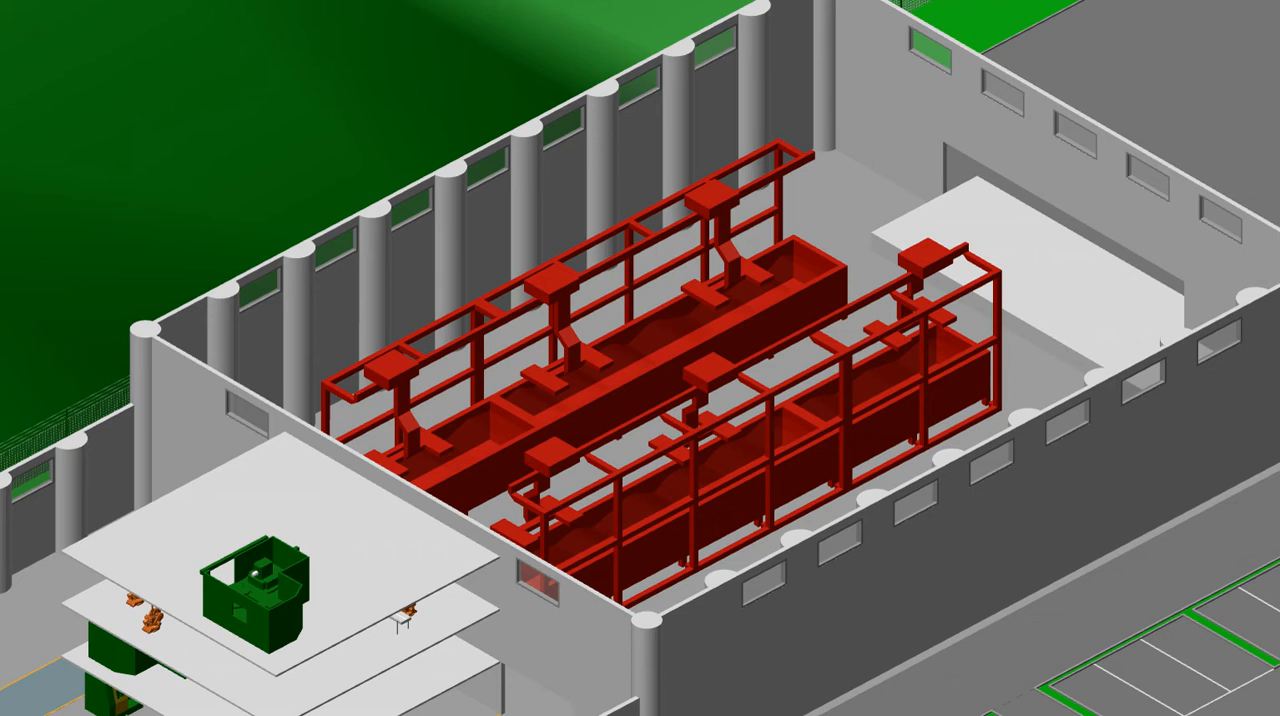
pyautogui.click(20, 9)
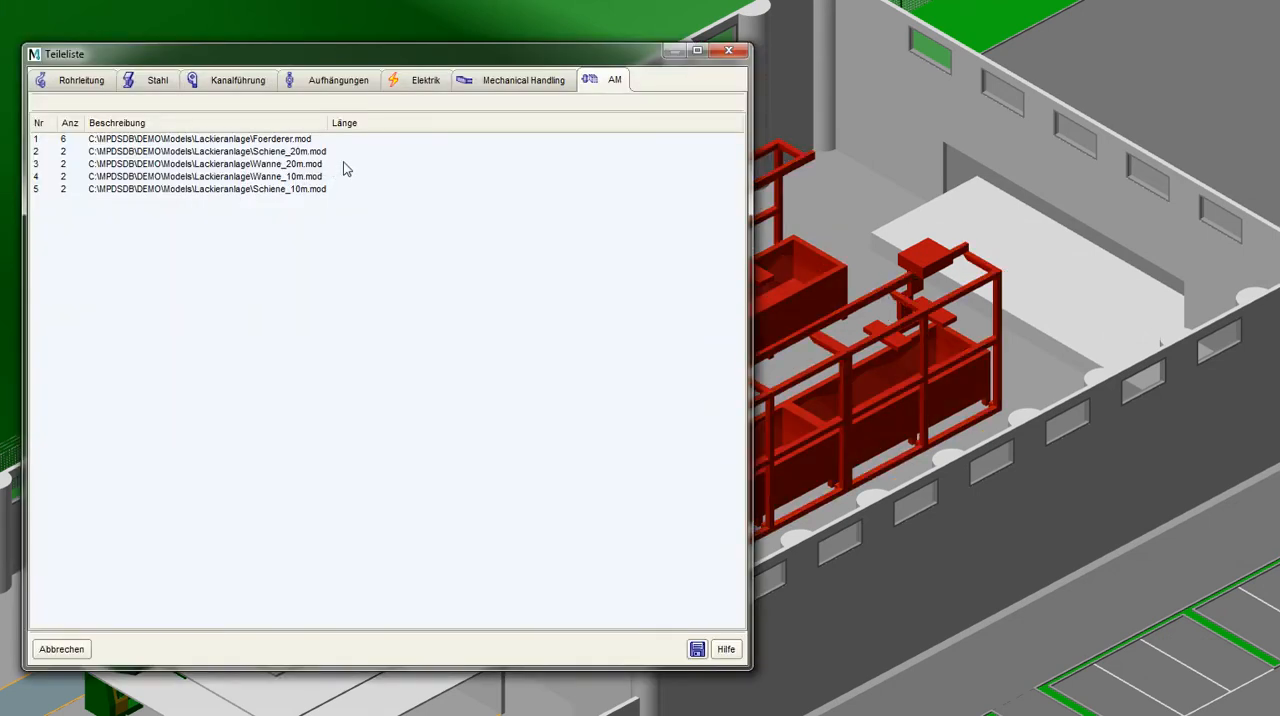
pyautogui.click(697, 649)
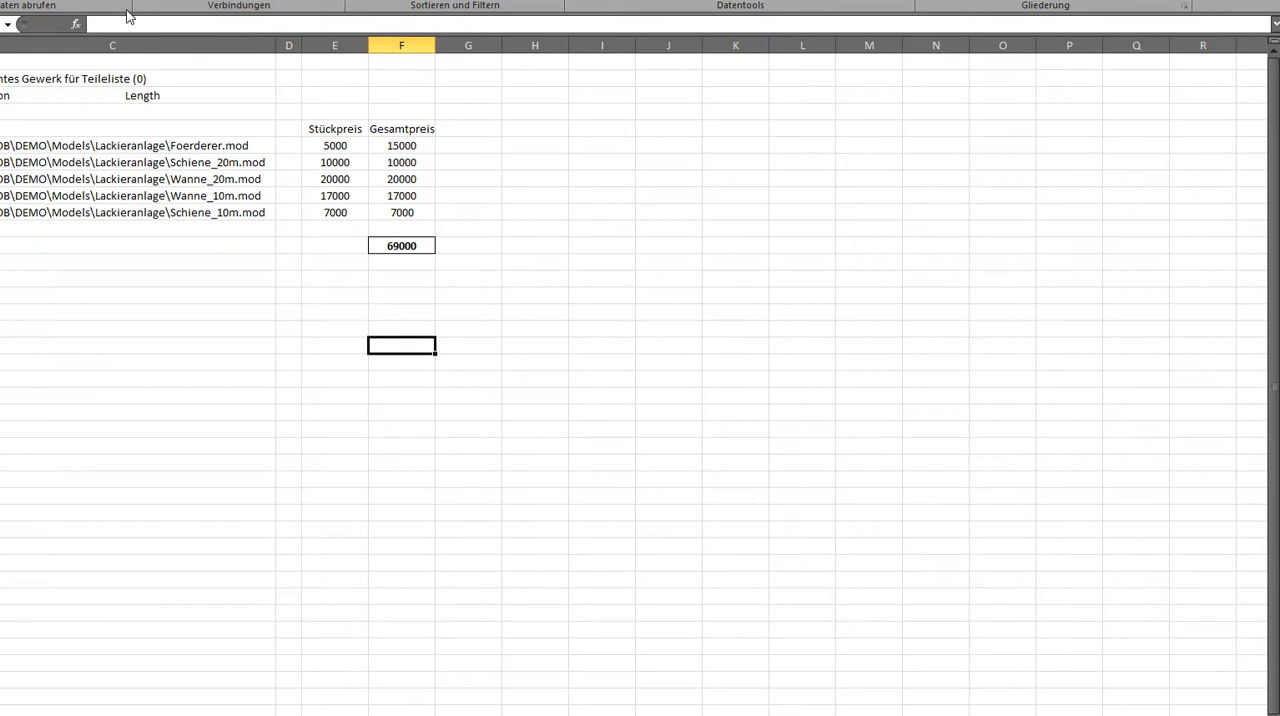